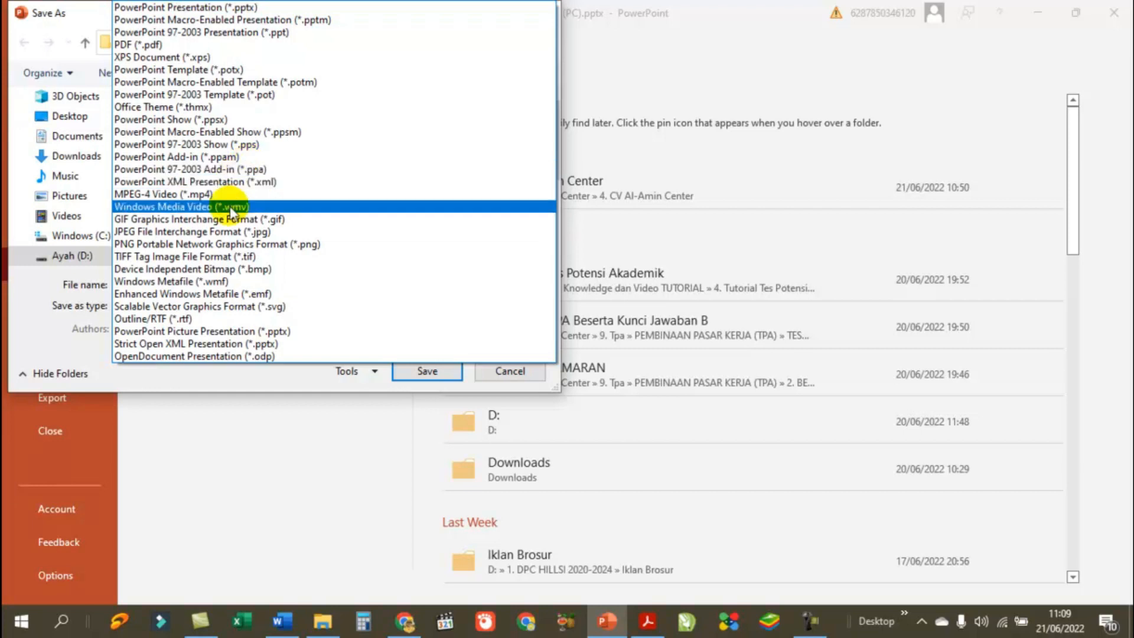
# Step: Choose PDF (*.pdf) as the file type and save as CV. AL AMIN CENTER (PC).pdf
pyautogui.click(150, 44)
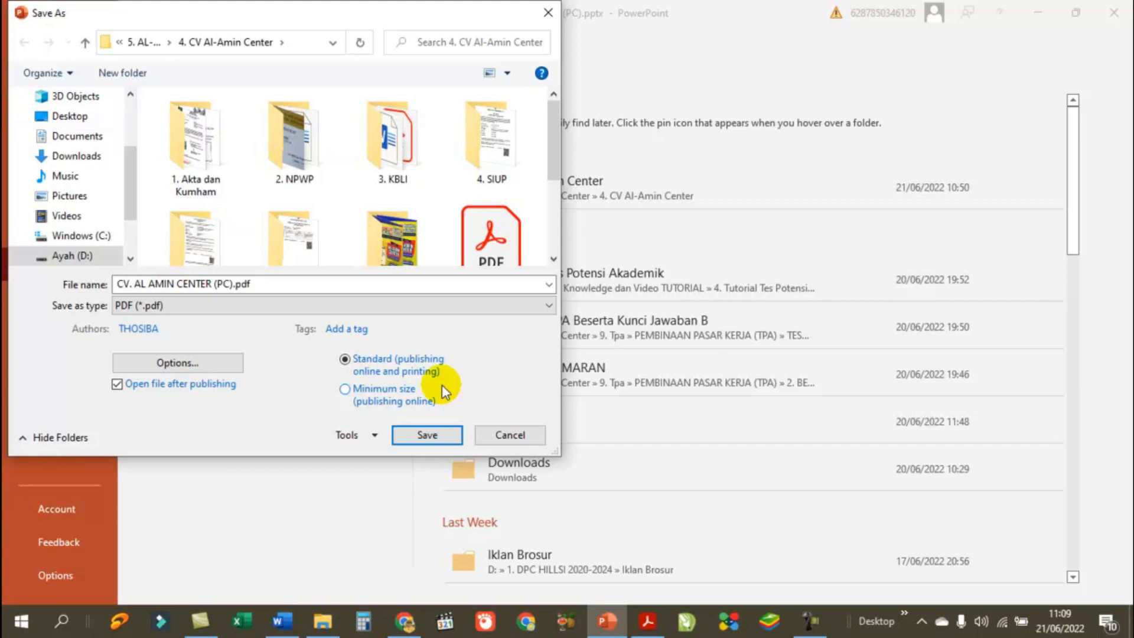
pyautogui.moveTo(556, 142); pyautogui.dragTo(555, 220)
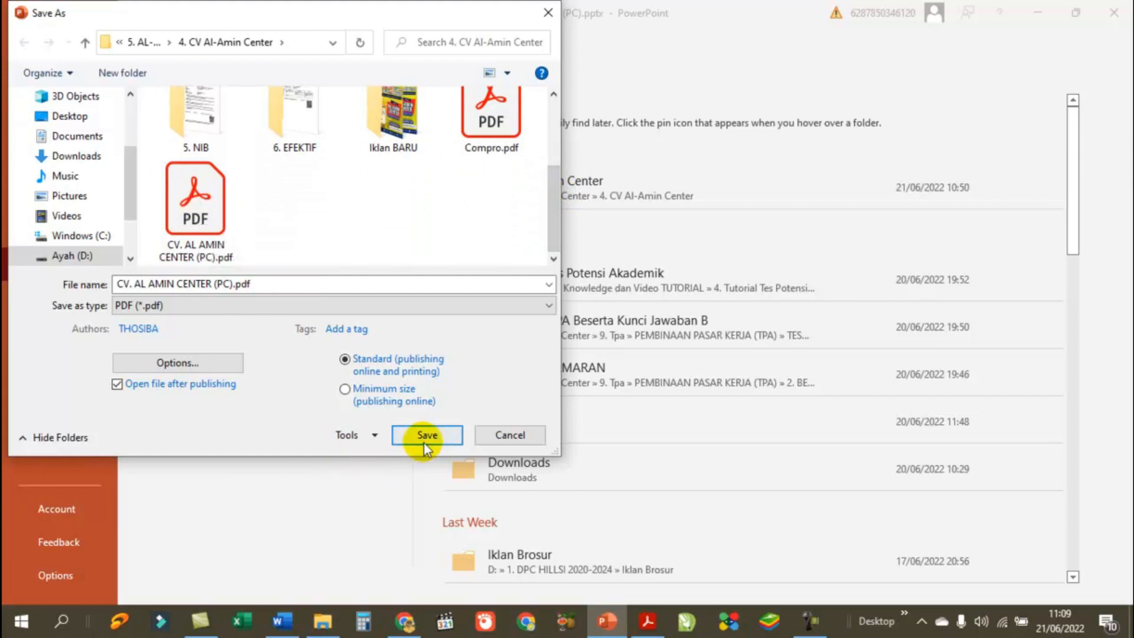
pyautogui.click(510, 435)
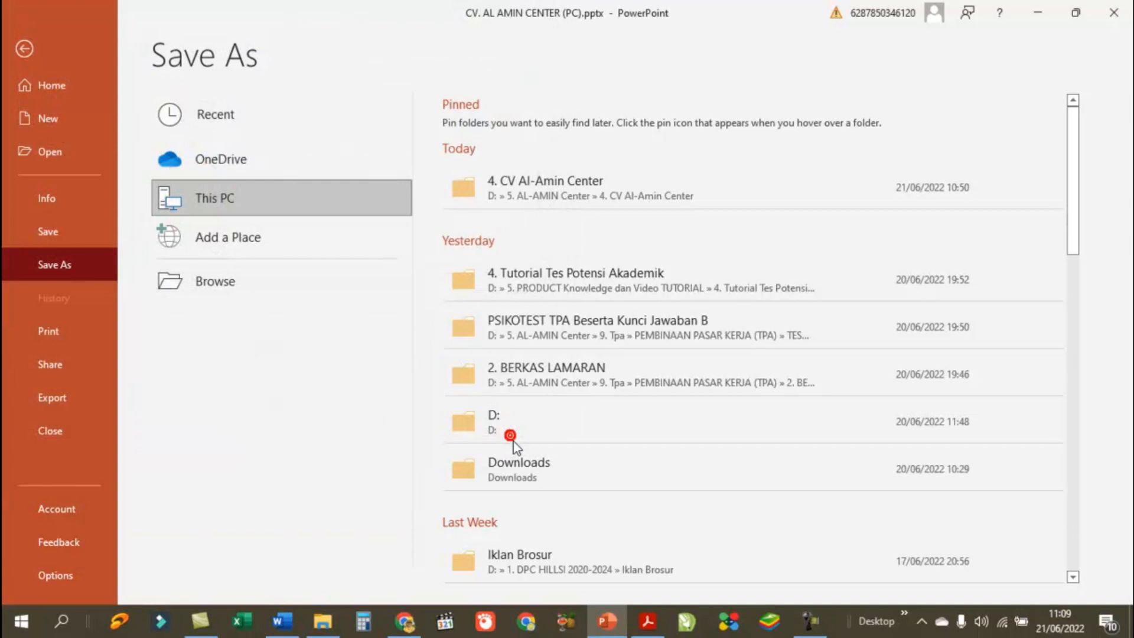
# Step: Review the exported 24-page PDF in Acrobat, close it, and discard the presentation's changes
pyautogui.press('Escape')
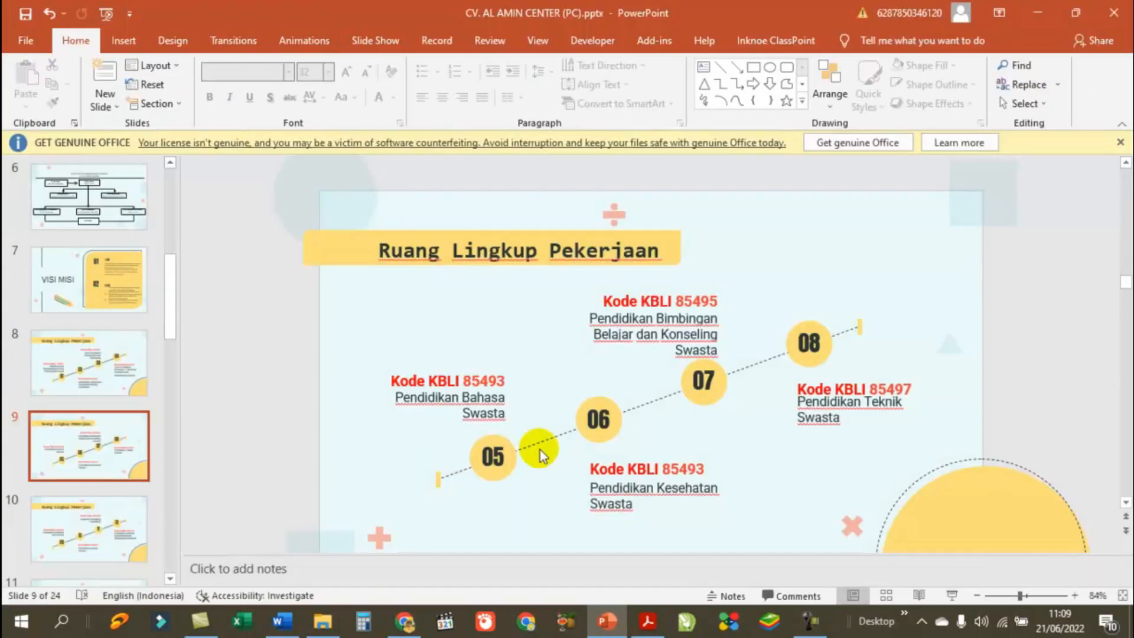
pyautogui.click(645, 626)
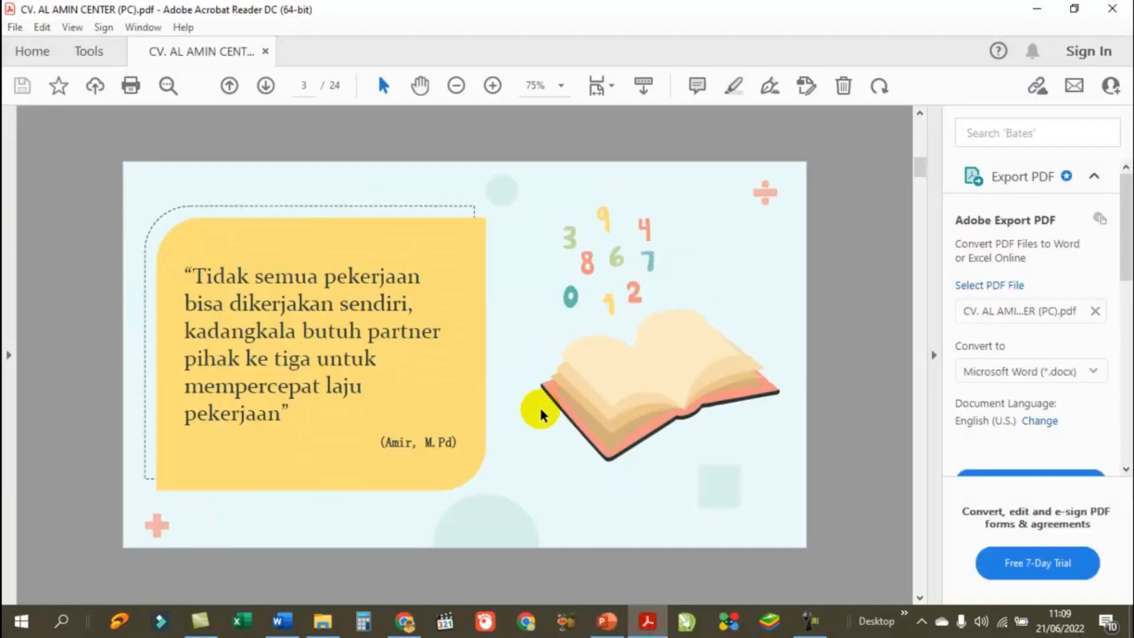
pyautogui.scroll(-3, 541, 413)
pyautogui.scroll(-10, 541, 414)
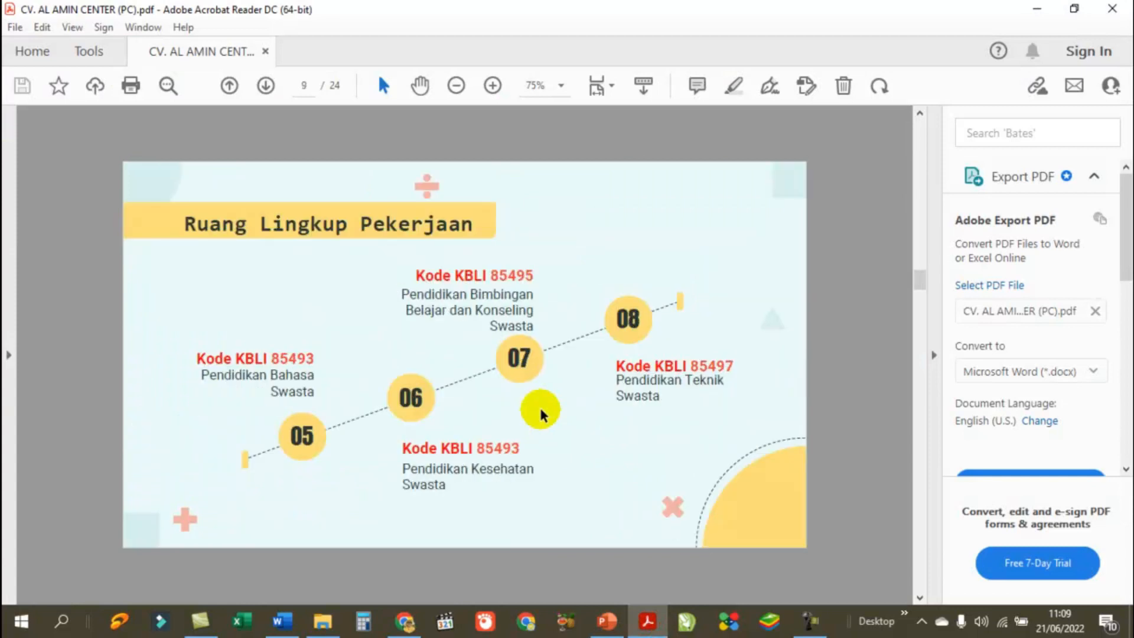
pyautogui.scroll(-8, 540, 409)
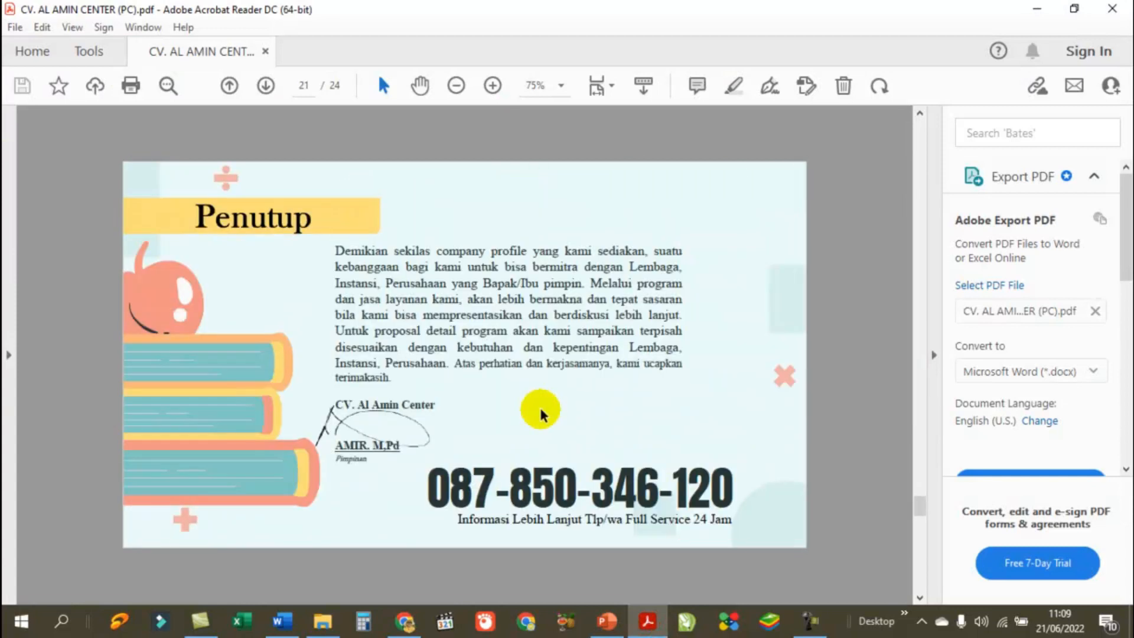
pyautogui.scroll(18, 541, 414)
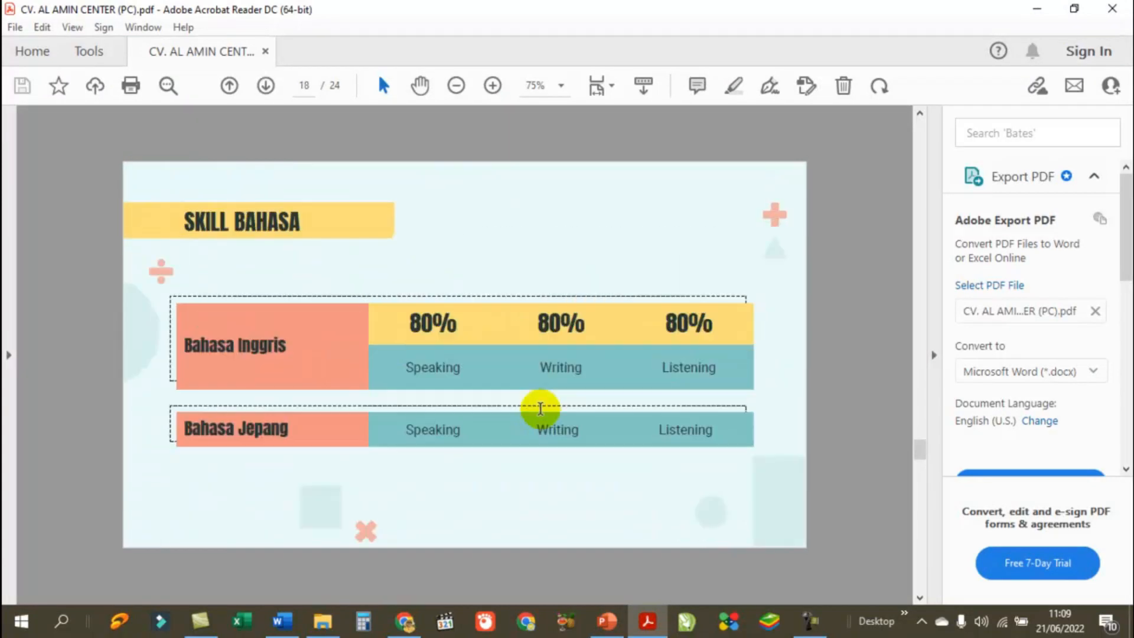
pyautogui.scroll(5, 541, 413)
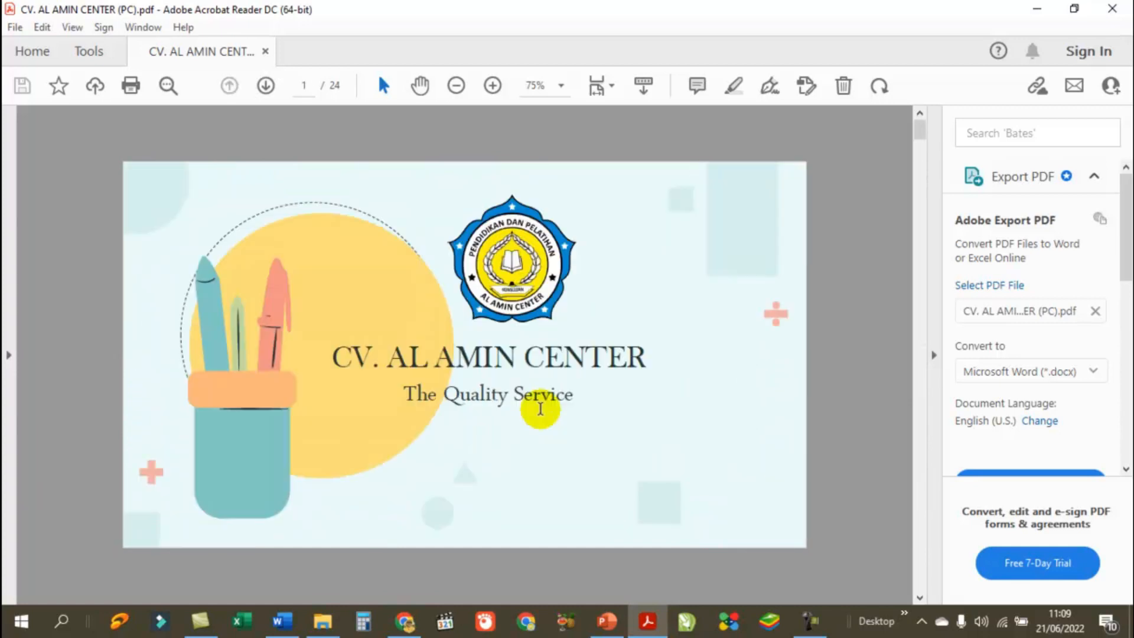
pyautogui.scroll(-1, 540, 409)
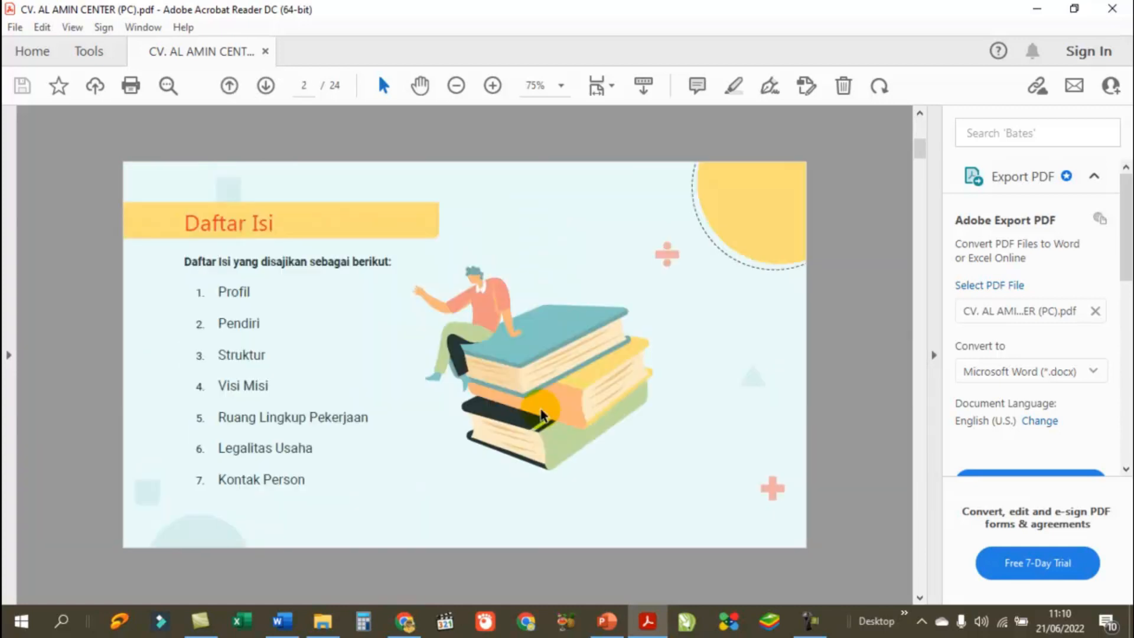
pyautogui.scroll(-1, 541, 414)
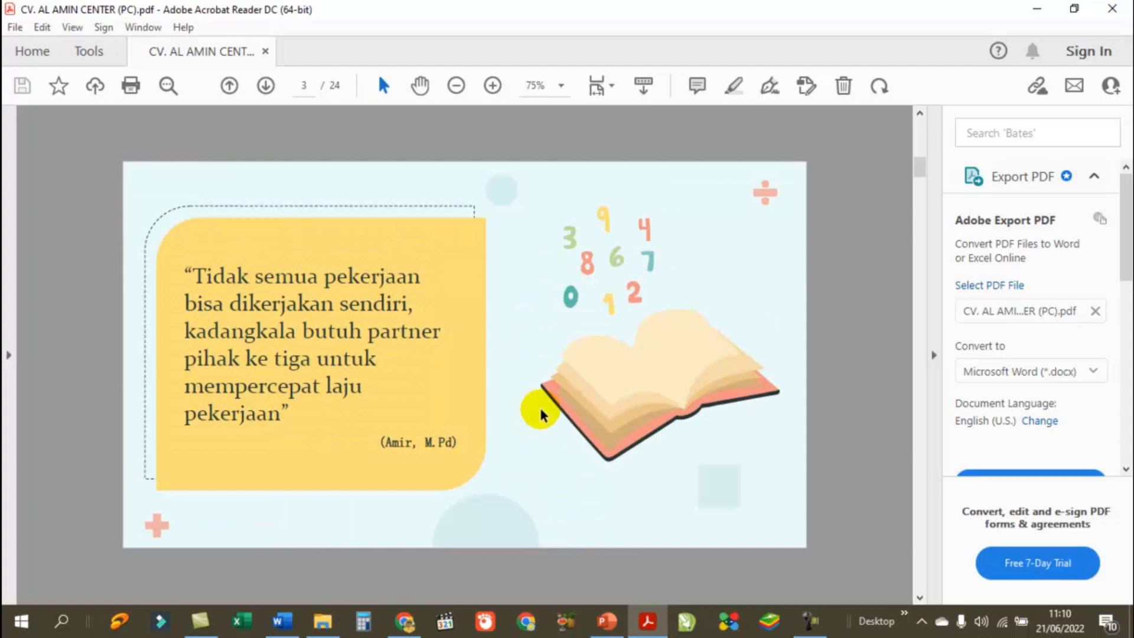
pyautogui.scroll(-2, 541, 414)
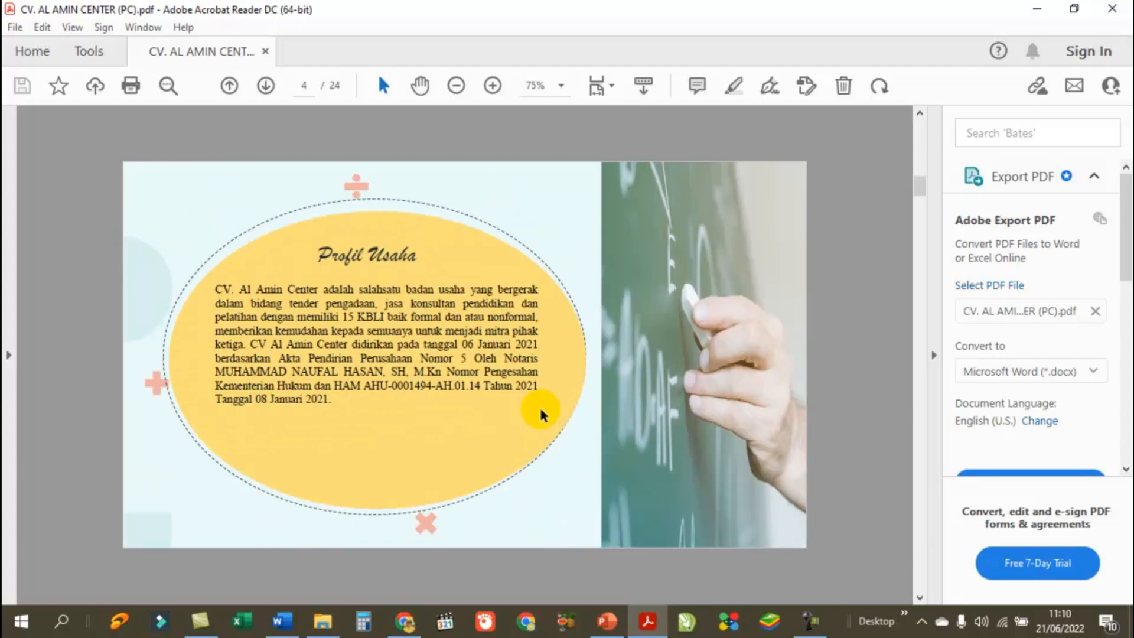
pyautogui.click(1115, 13)
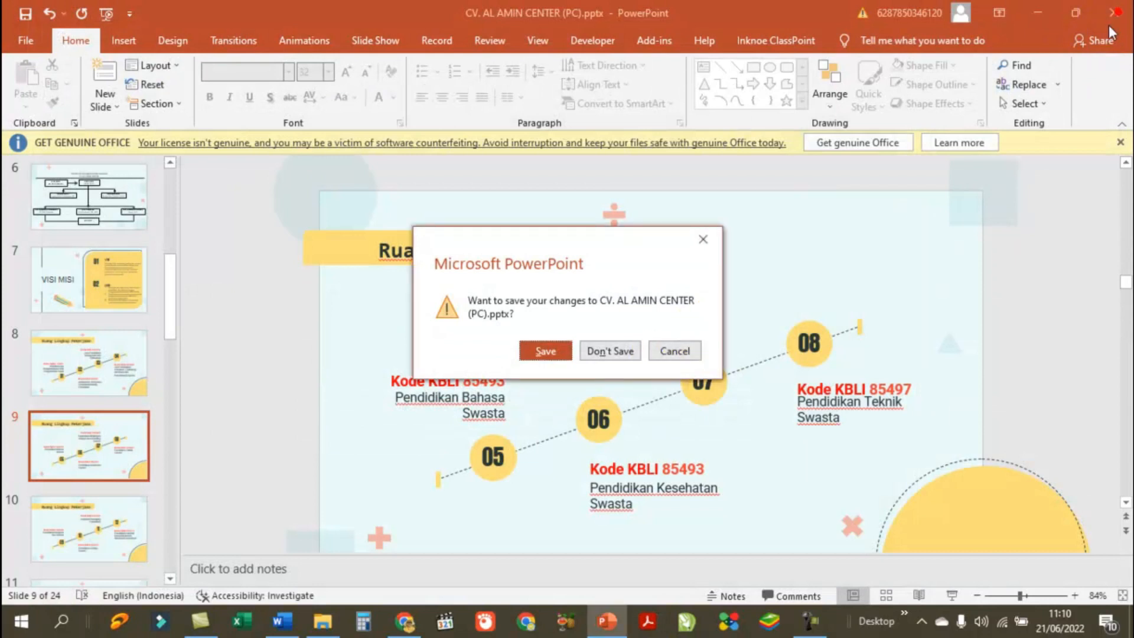
pyautogui.click(611, 353)
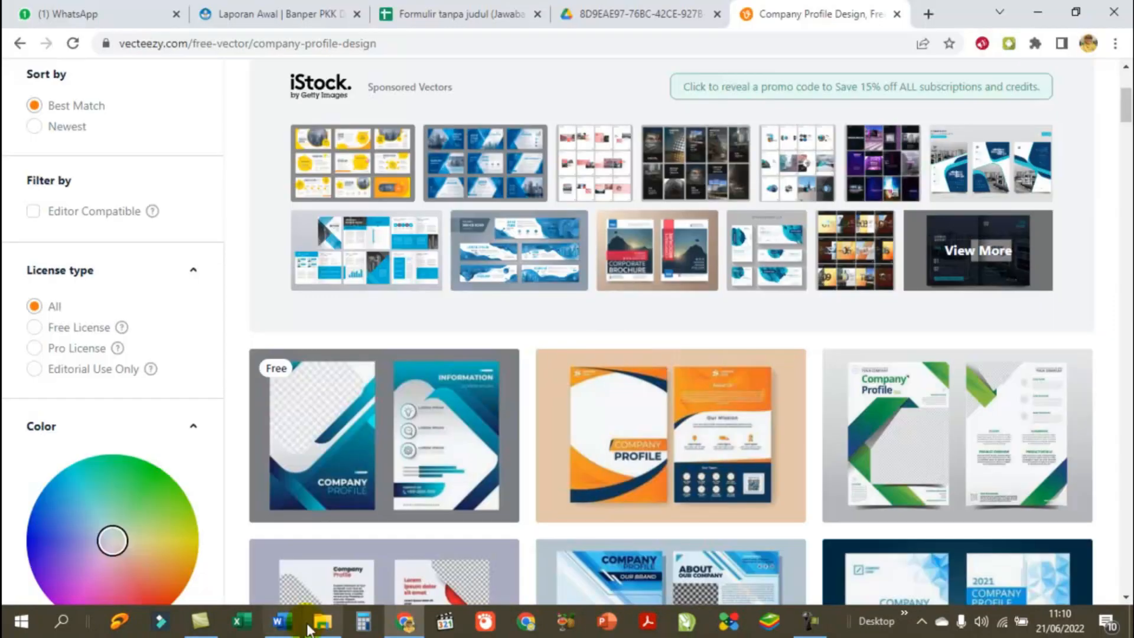
# Step: Check the exported PDF in File Explorer, then open a new Chrome tab beside WhatsApp
pyautogui.click(319, 625)
pyautogui.click(999, 192)
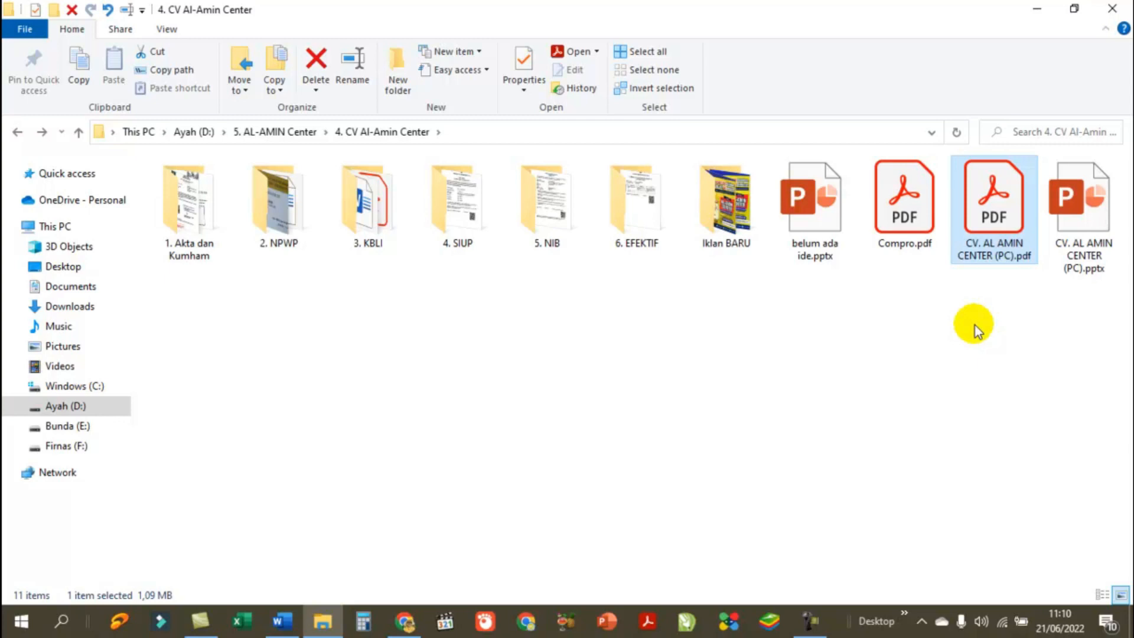
pyautogui.click(412, 626)
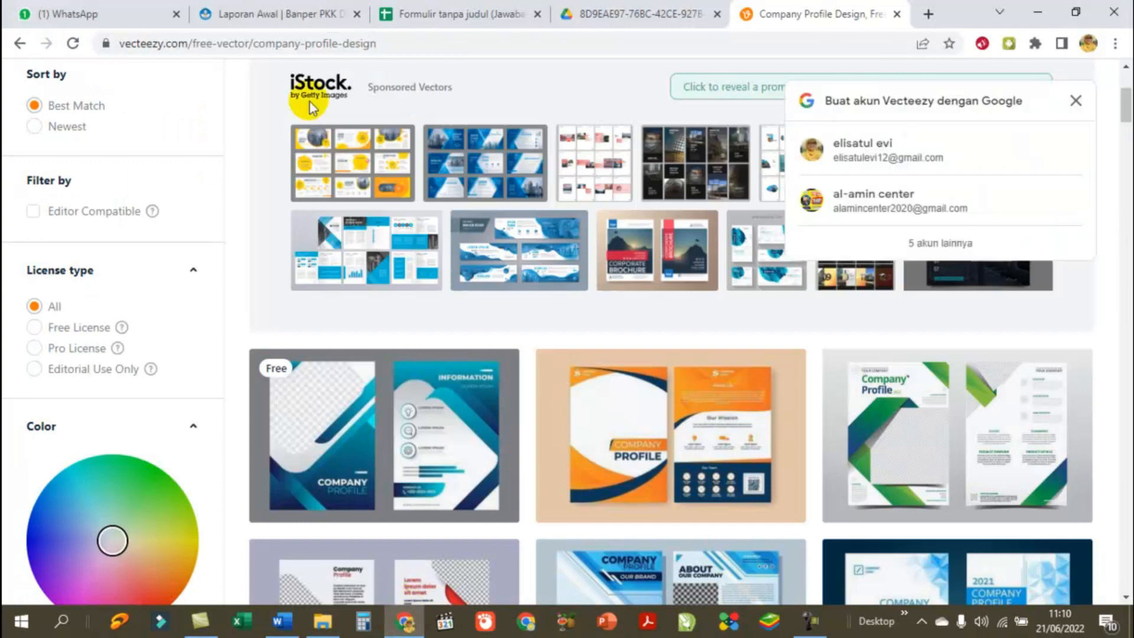
pyautogui.click(101, 15)
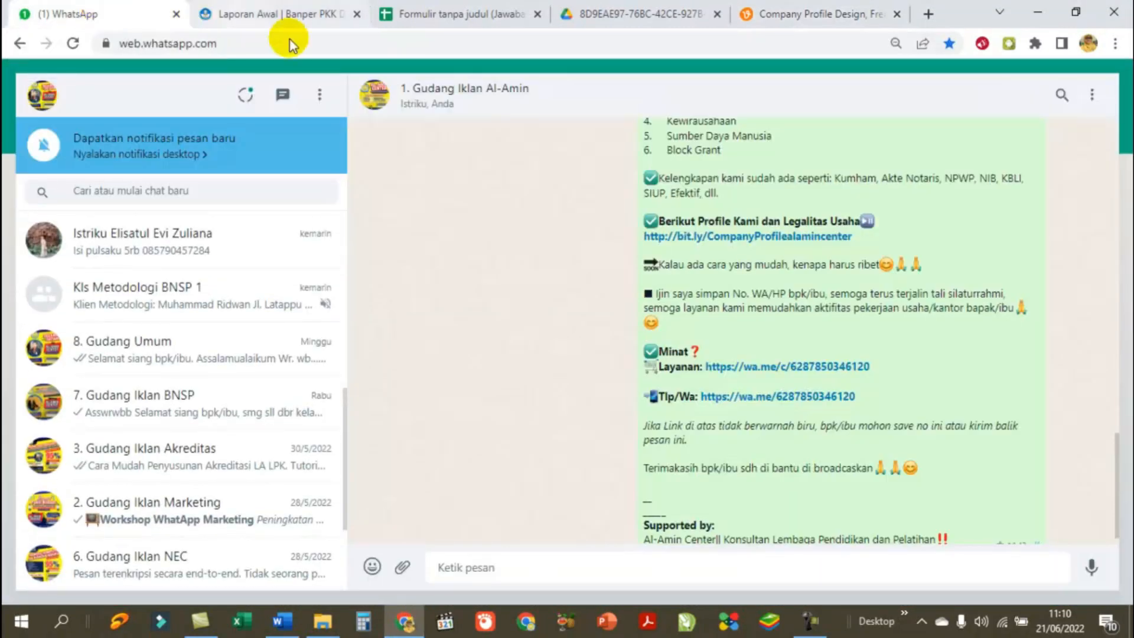
pyautogui.click(929, 15)
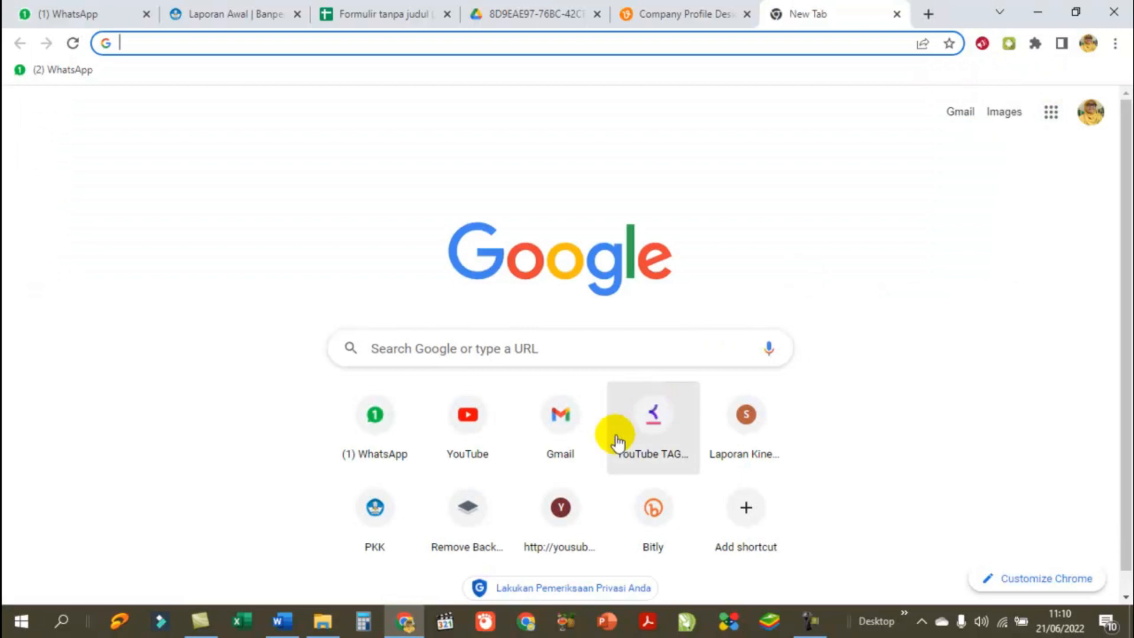
# Step: Open Gmail from the Google start page, then launch Drive from the apps grid
pyautogui.click(565, 420)
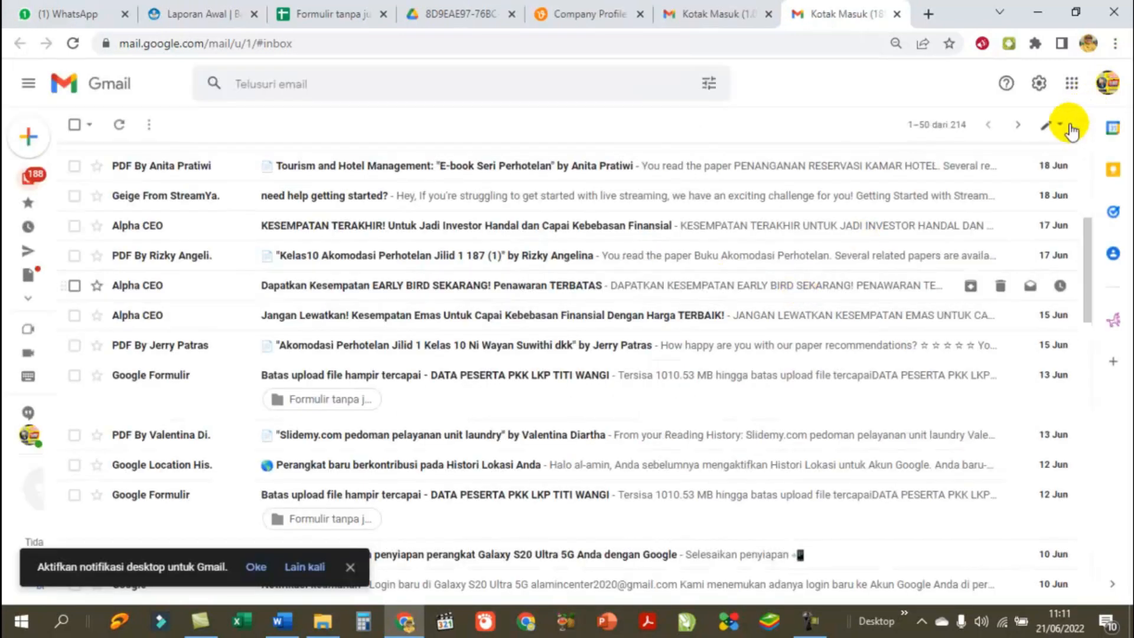
pyautogui.click(1072, 86)
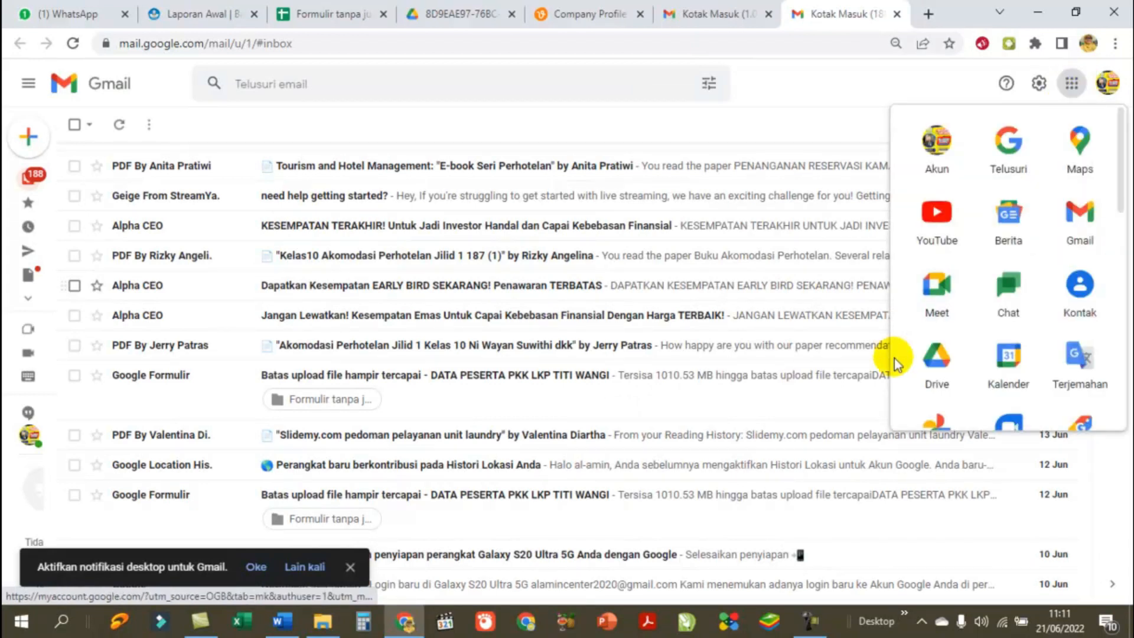
pyautogui.click(941, 364)
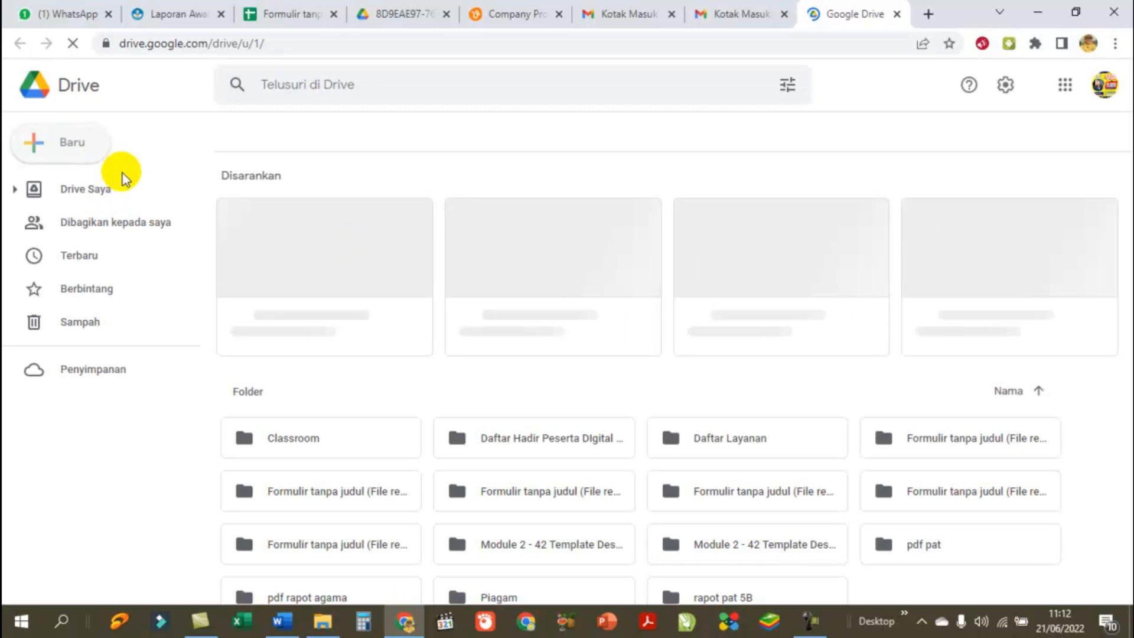
# Step: Upload CV. AL AMIN CENTER (PC).pdf from D:\5. AL-AMIN Center\4. CV Al-Amin Center
pyautogui.click(57, 144)
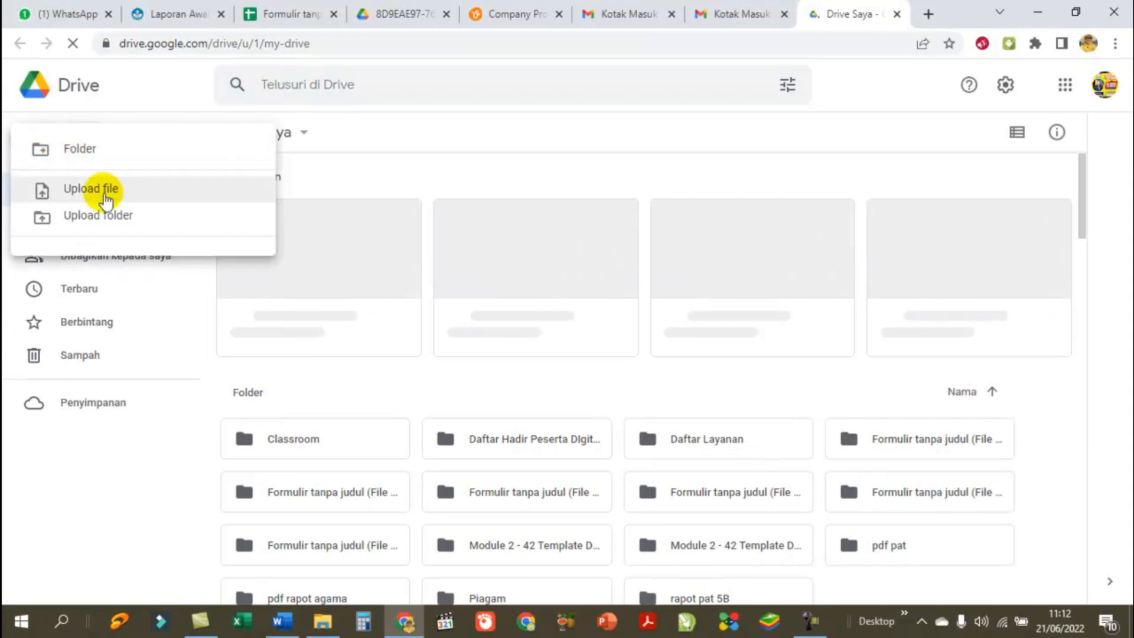
pyautogui.click(141, 188)
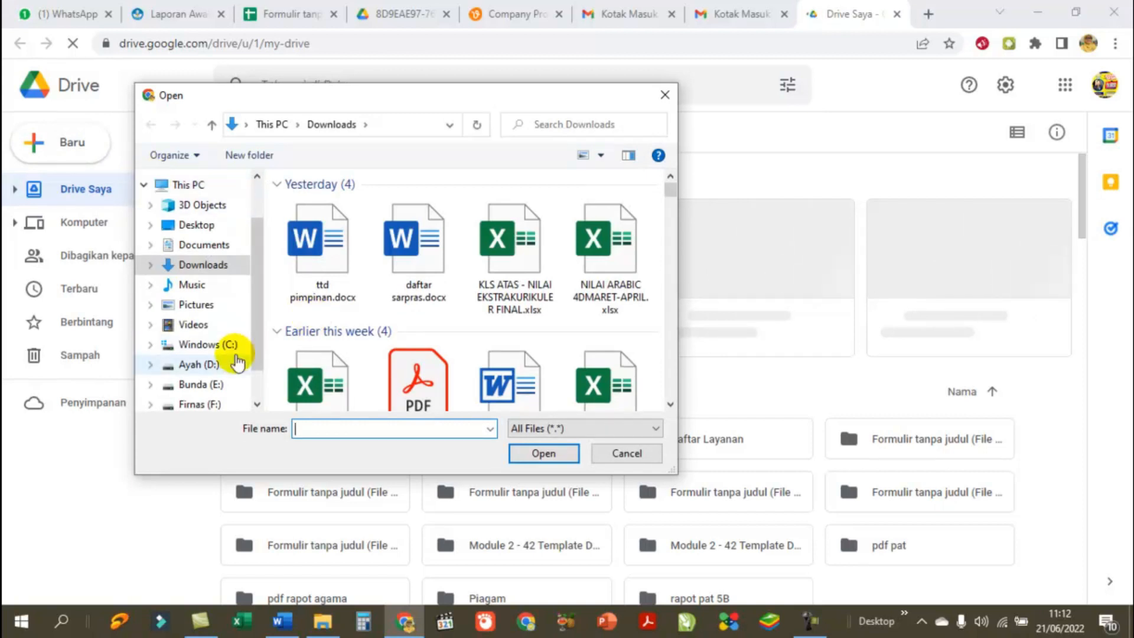
pyautogui.click(212, 363)
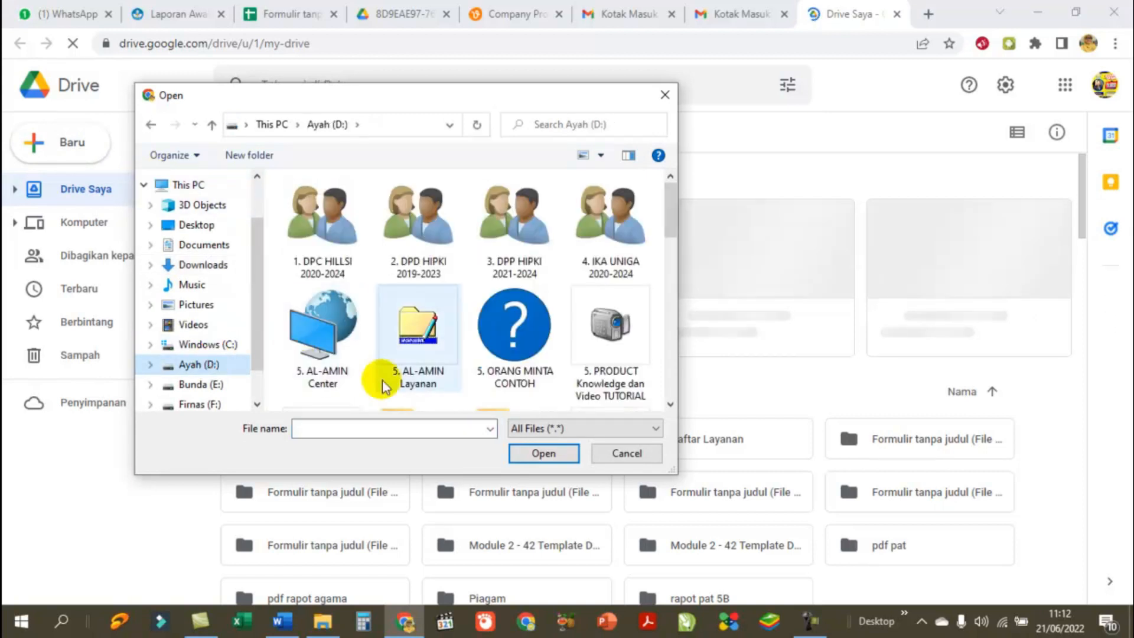
pyautogui.doubleClick(319, 348)
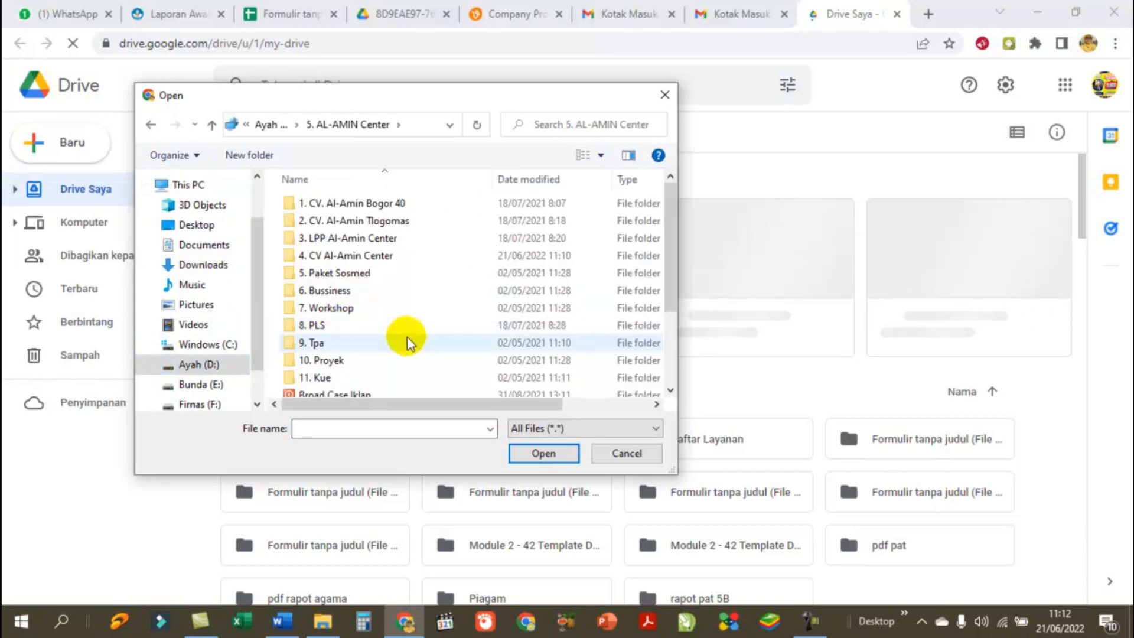
pyautogui.moveTo(668, 235)
pyautogui.mouseDown()
pyautogui.moveTo(675, 305)
pyautogui.moveTo(680, 250)
pyautogui.mouseUp()
pyautogui.doubleClick(365, 237)
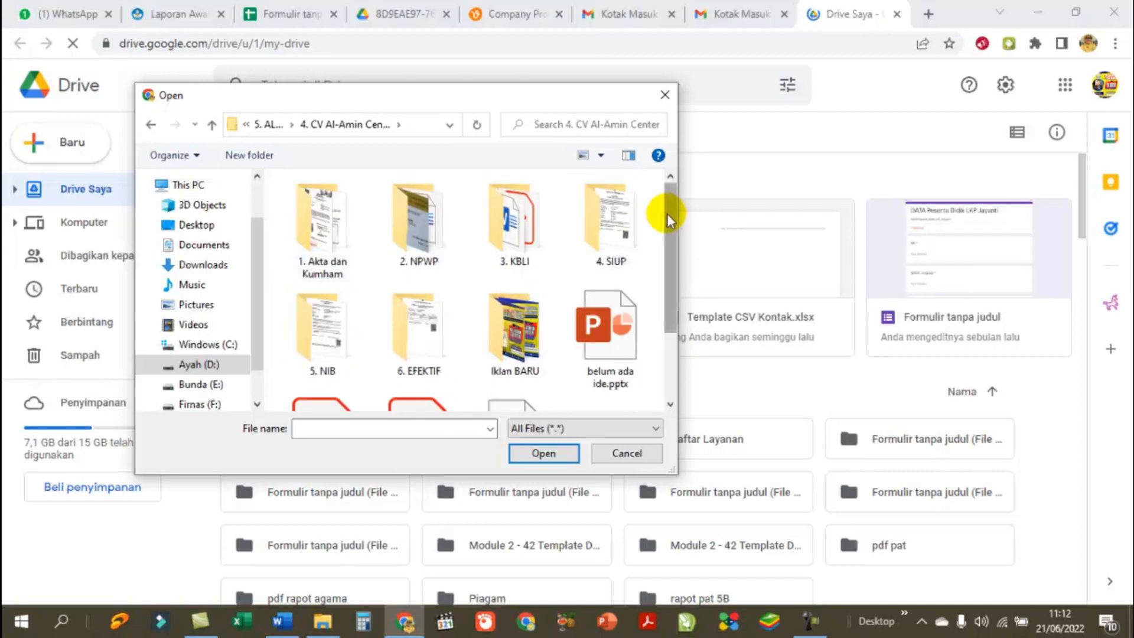
pyautogui.moveTo(671, 211); pyautogui.dragTo(671, 285)
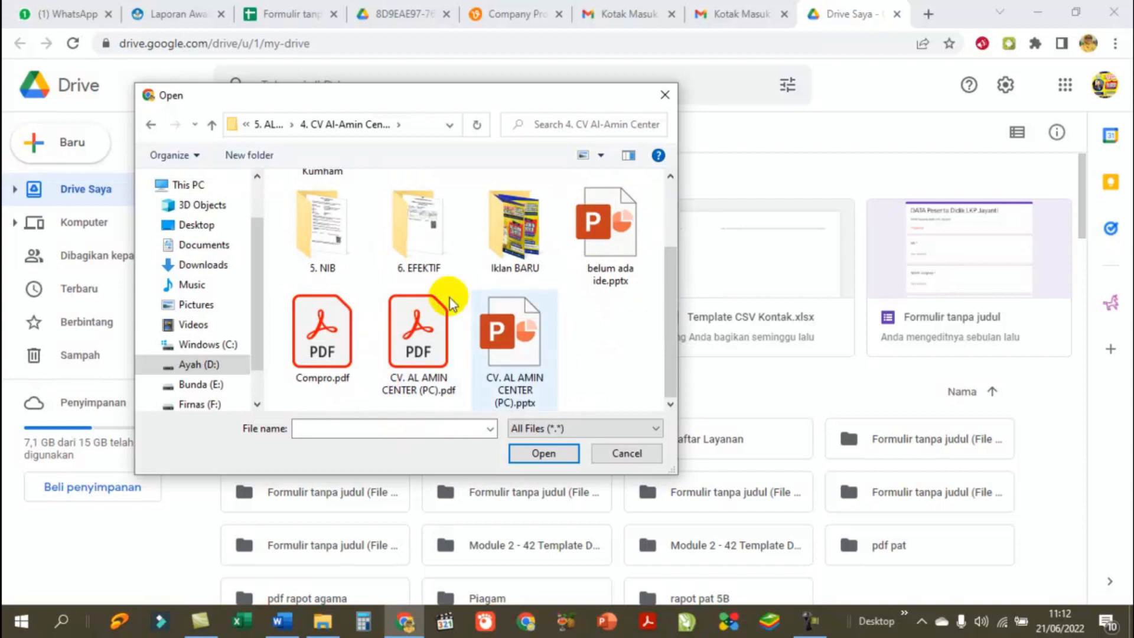
pyautogui.click(422, 351)
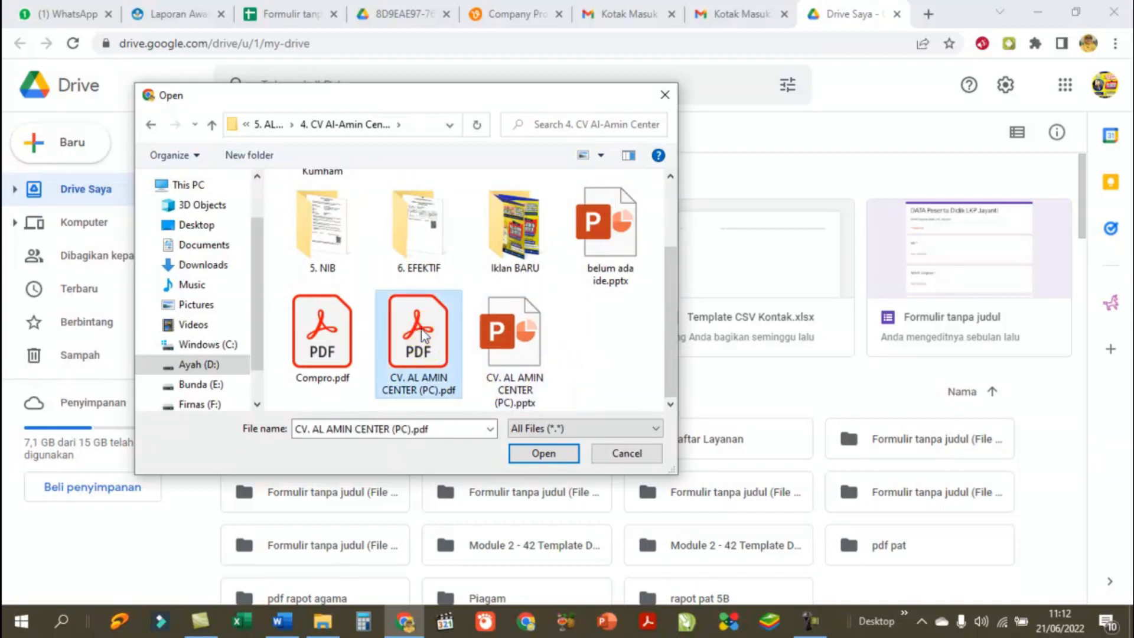
pyautogui.click(543, 453)
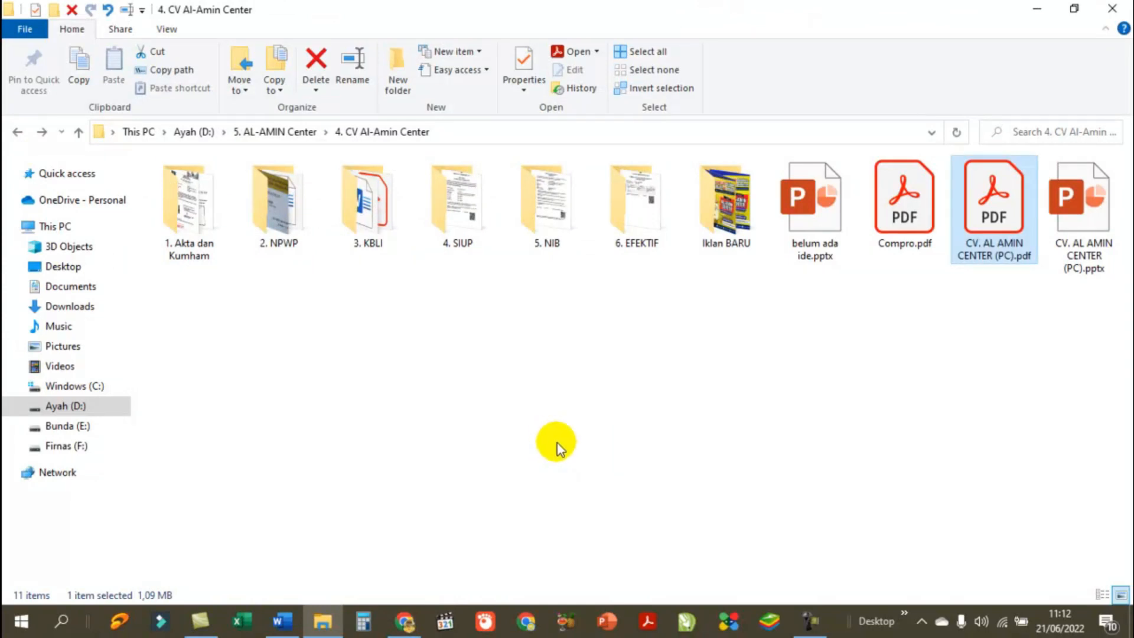
pyautogui.click(405, 621)
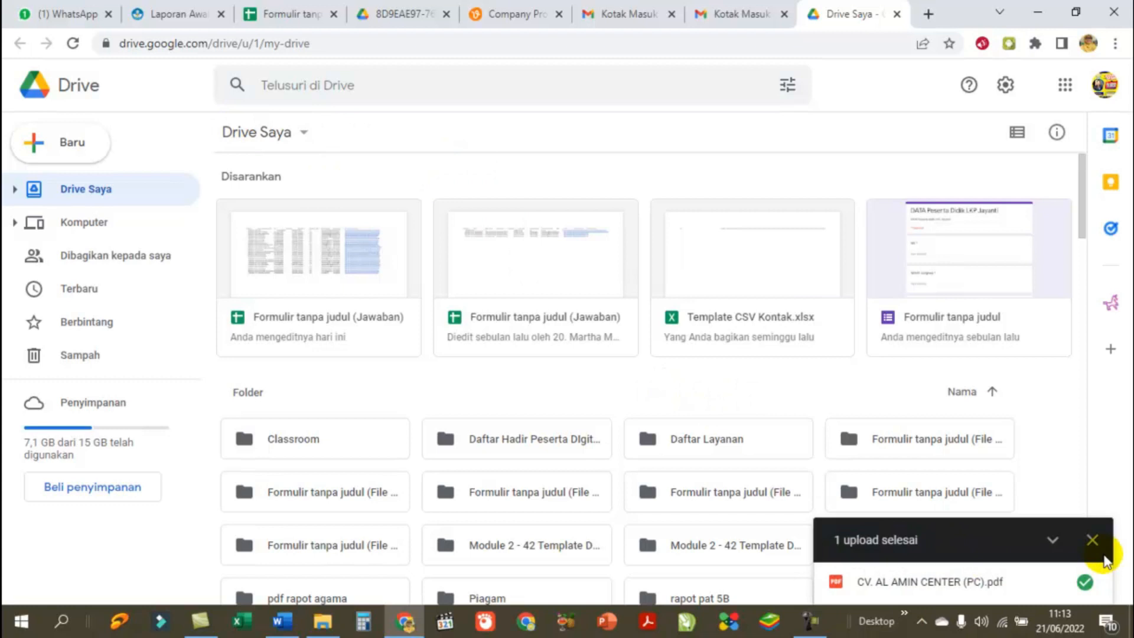
# Step: Dismiss the upload-complete notice and reload My Drive to list the new PDF
pyautogui.click(1092, 539)
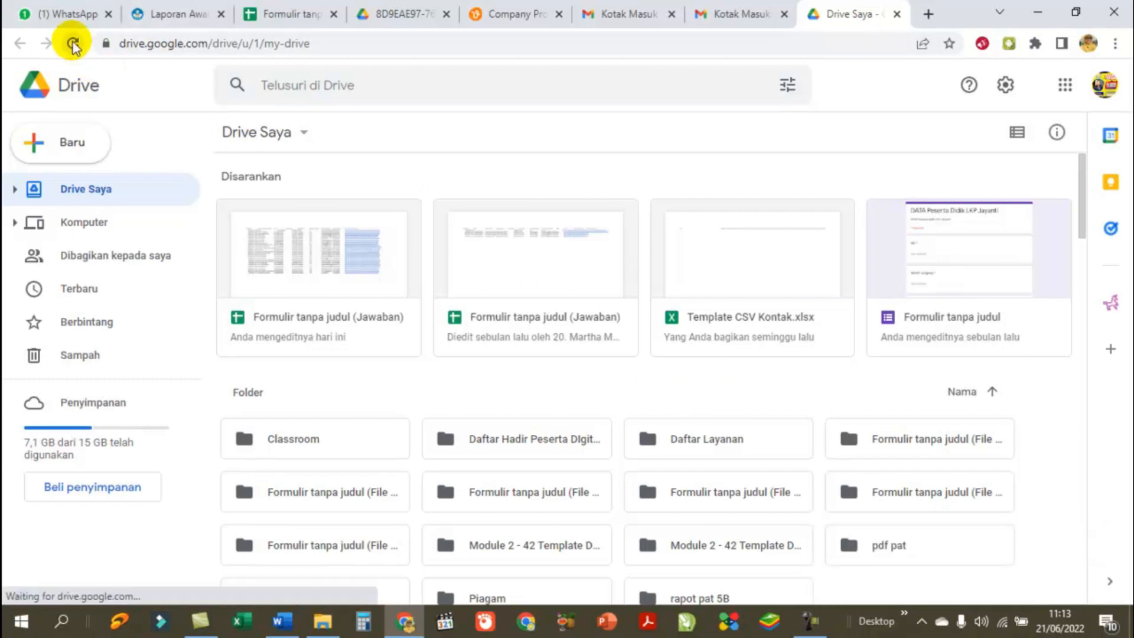
pyautogui.click(165, 44)
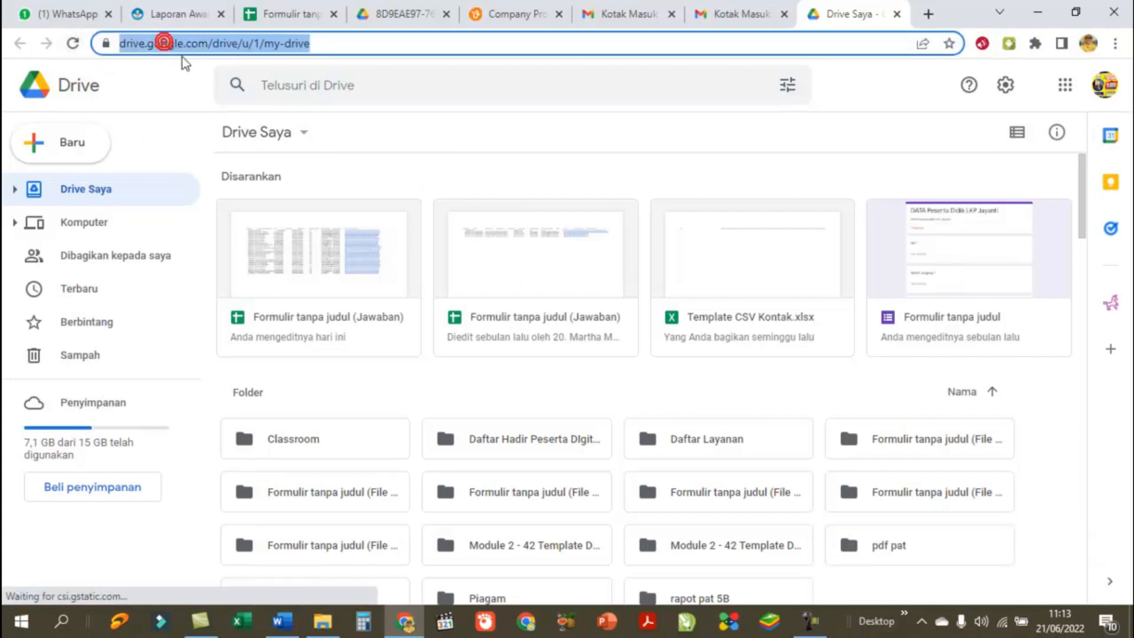
pyautogui.press('Return')
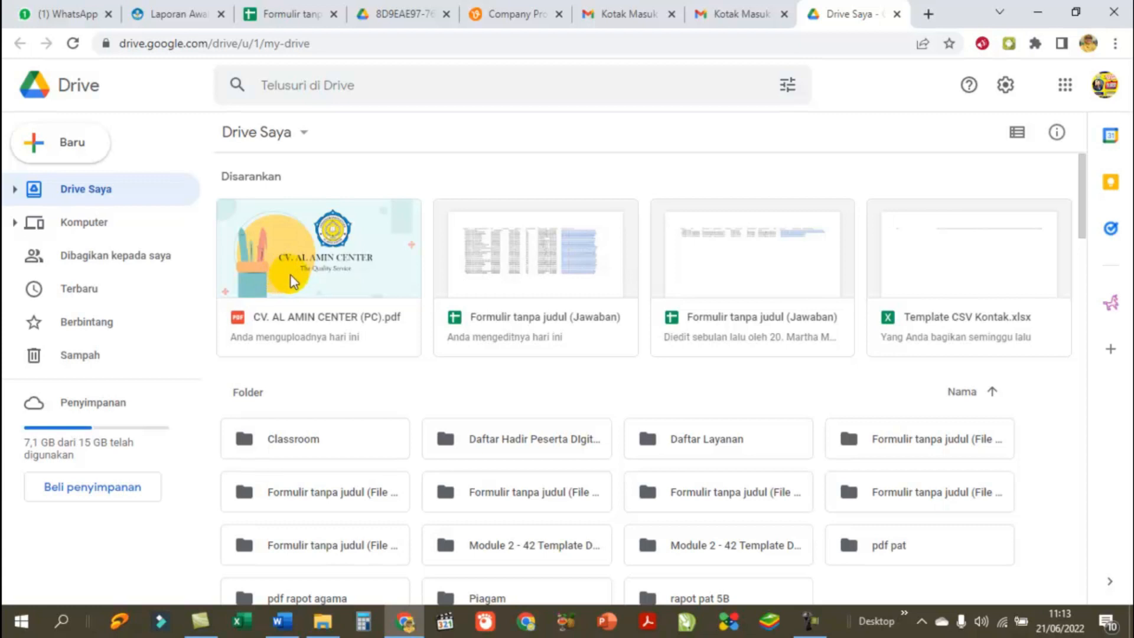
# Step: Set the PDF's general access to 'Siapa saja yang memiliki link' and copy its link
pyautogui.rightClick(297, 262)
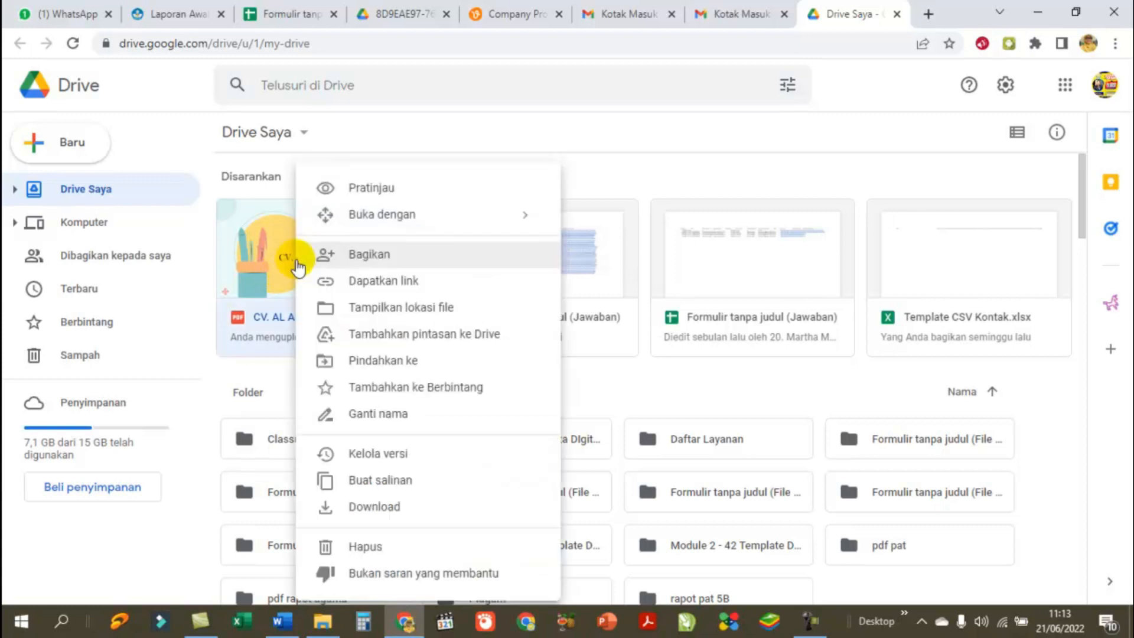
pyautogui.click(370, 258)
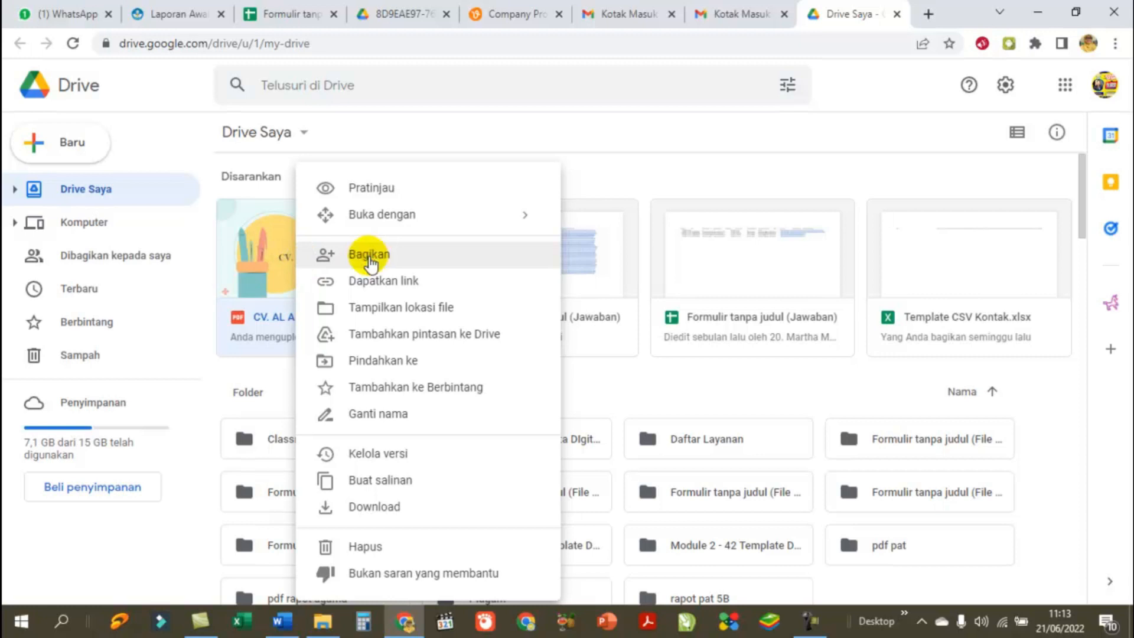
pyautogui.click(370, 257)
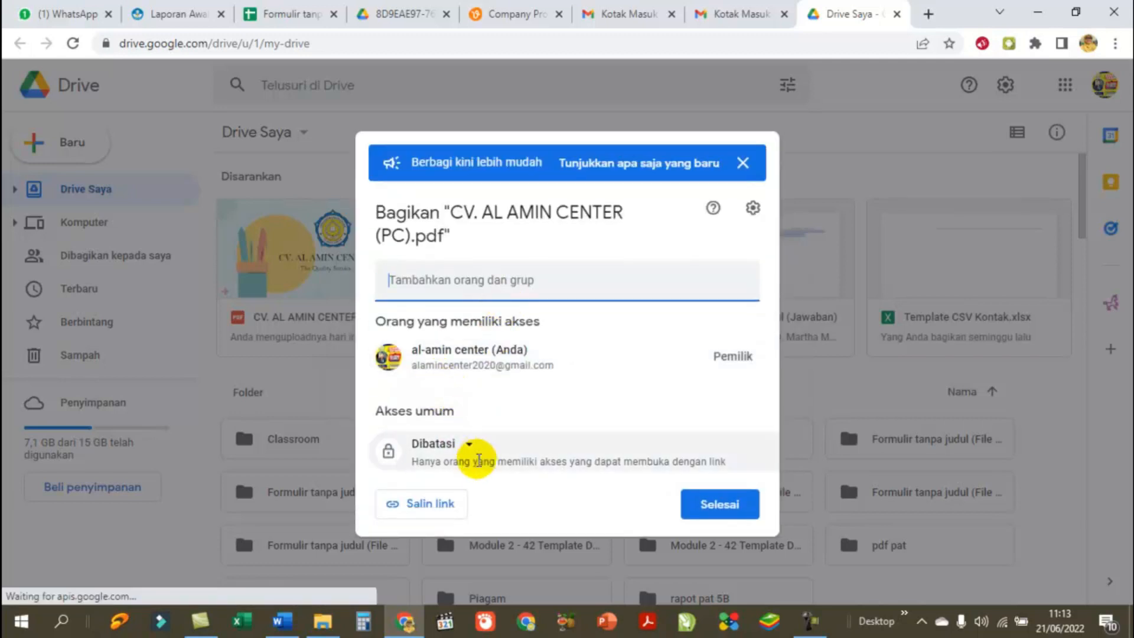
pyautogui.click(470, 446)
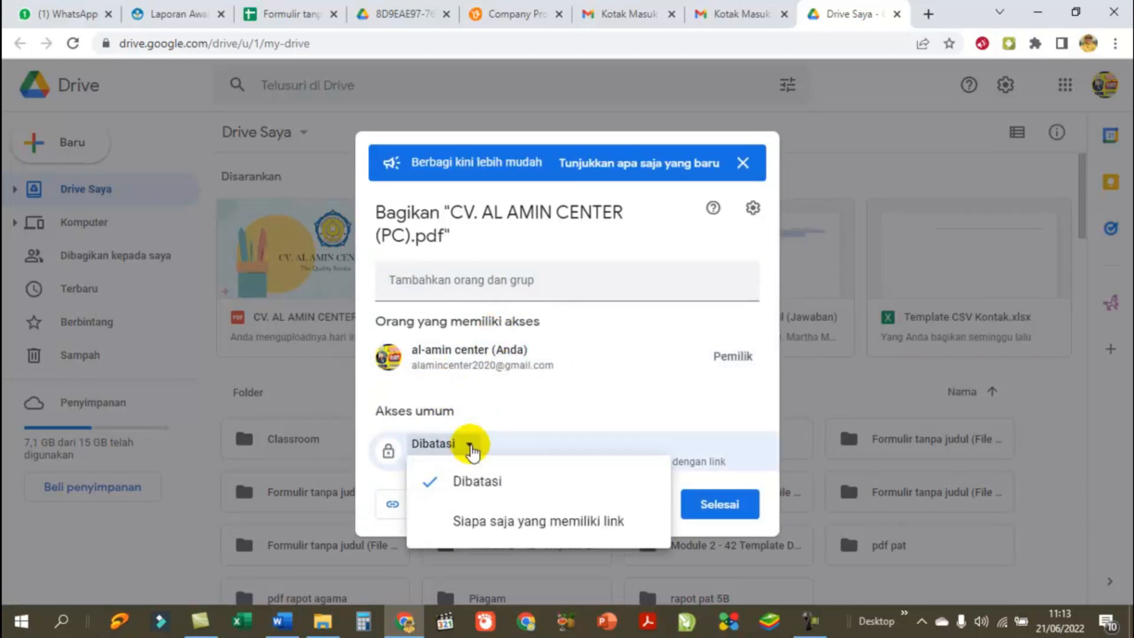
pyautogui.click(436, 524)
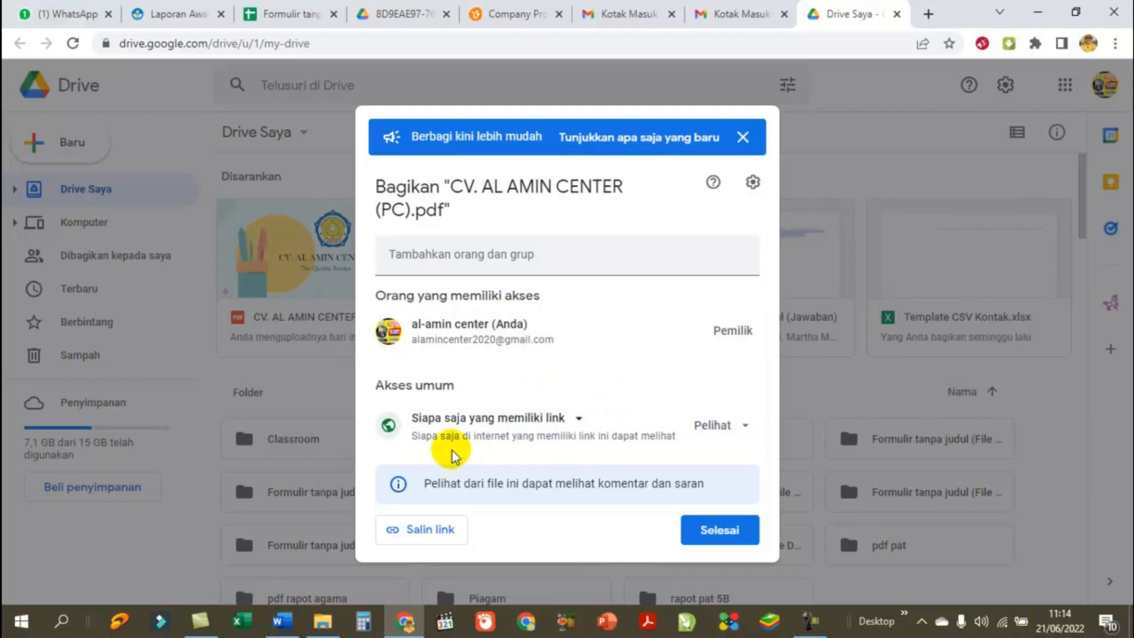
pyautogui.click(440, 532)
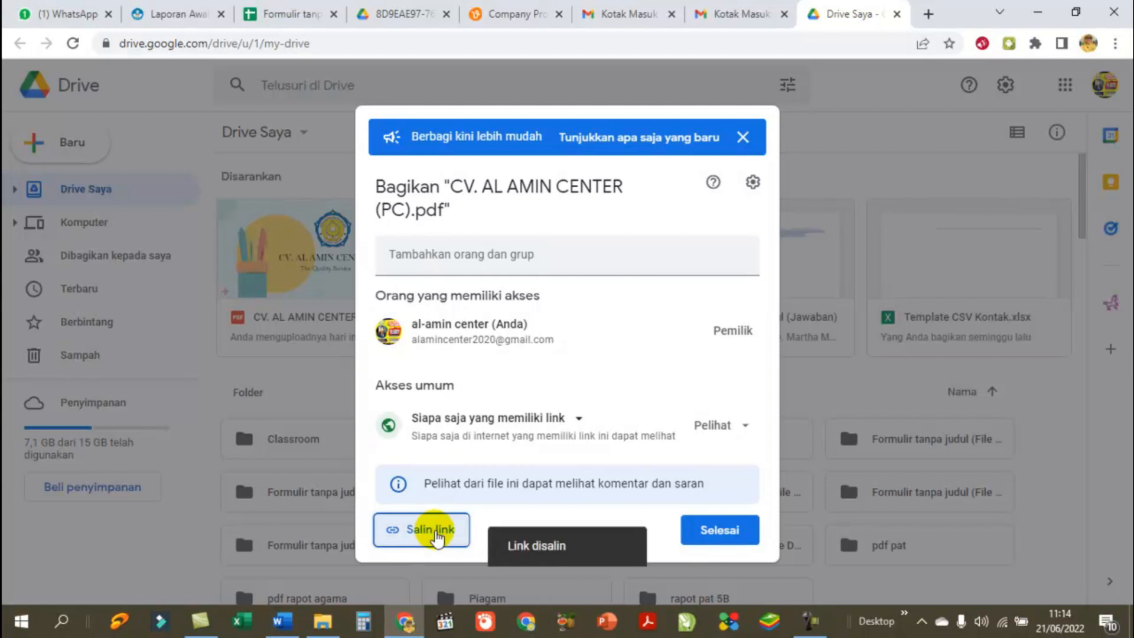
pyautogui.click(720, 530)
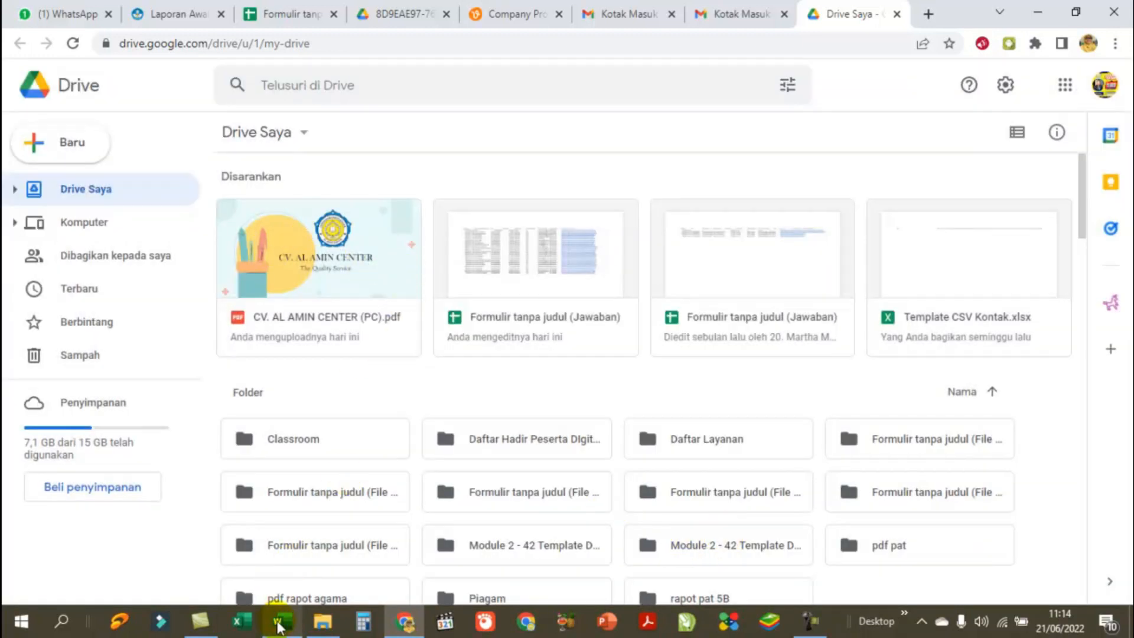
# Step: Select the full Drive link line in LOGIN PKK.docx, then return to Chrome with a new tab
pyautogui.moveTo(280, 625)
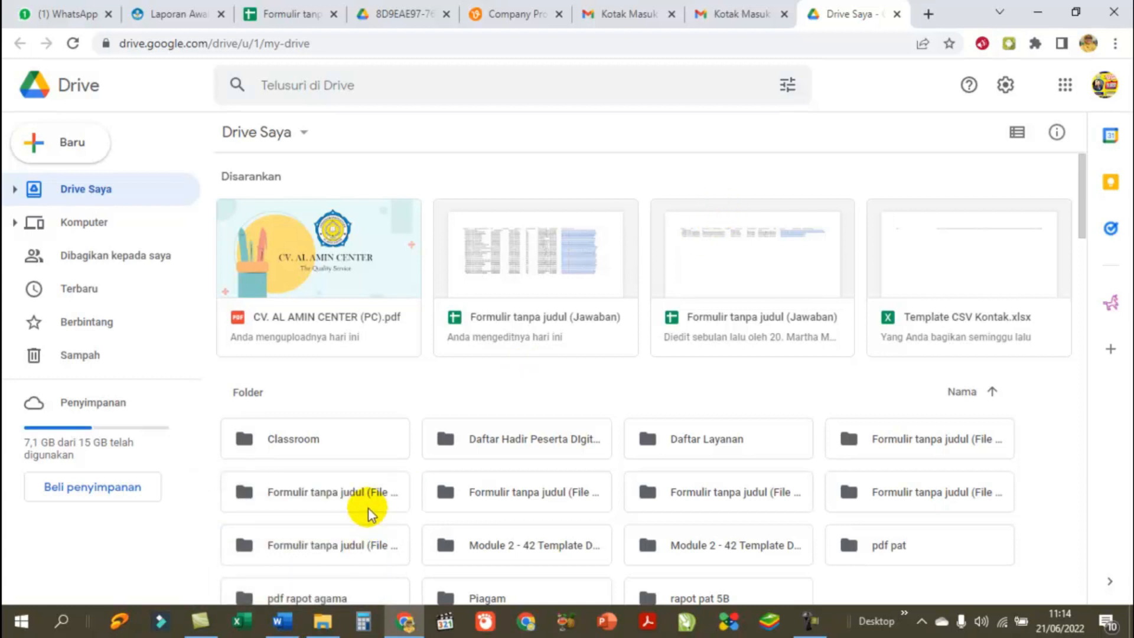
pyautogui.click(282, 621)
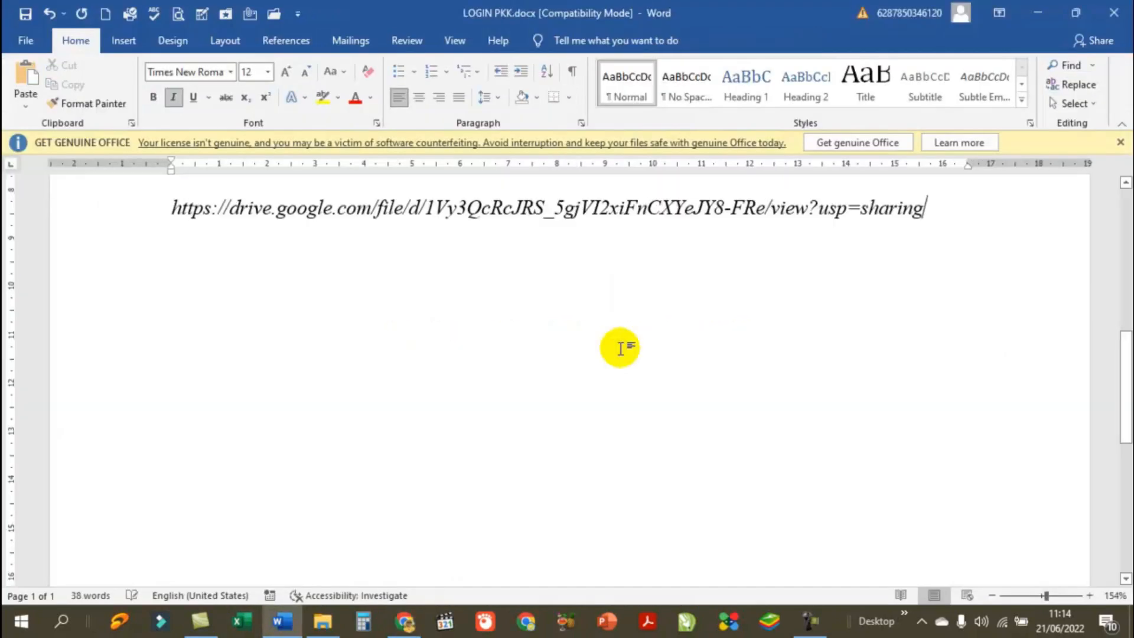
pyautogui.click(443, 309)
pyautogui.scroll(1, 443, 309)
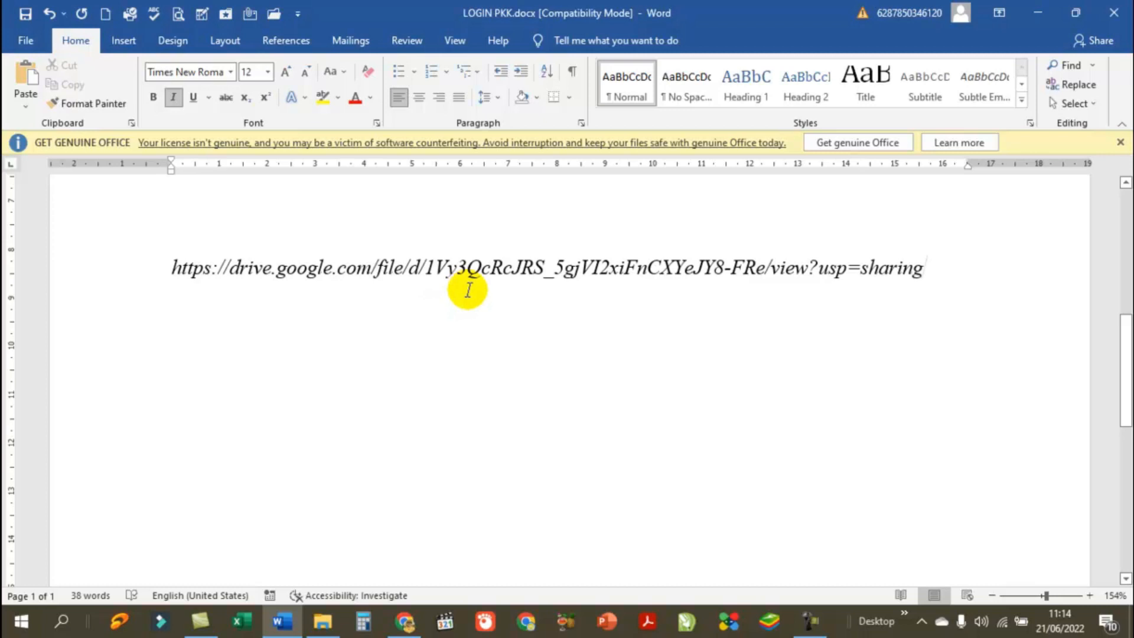
pyautogui.click(170, 267)
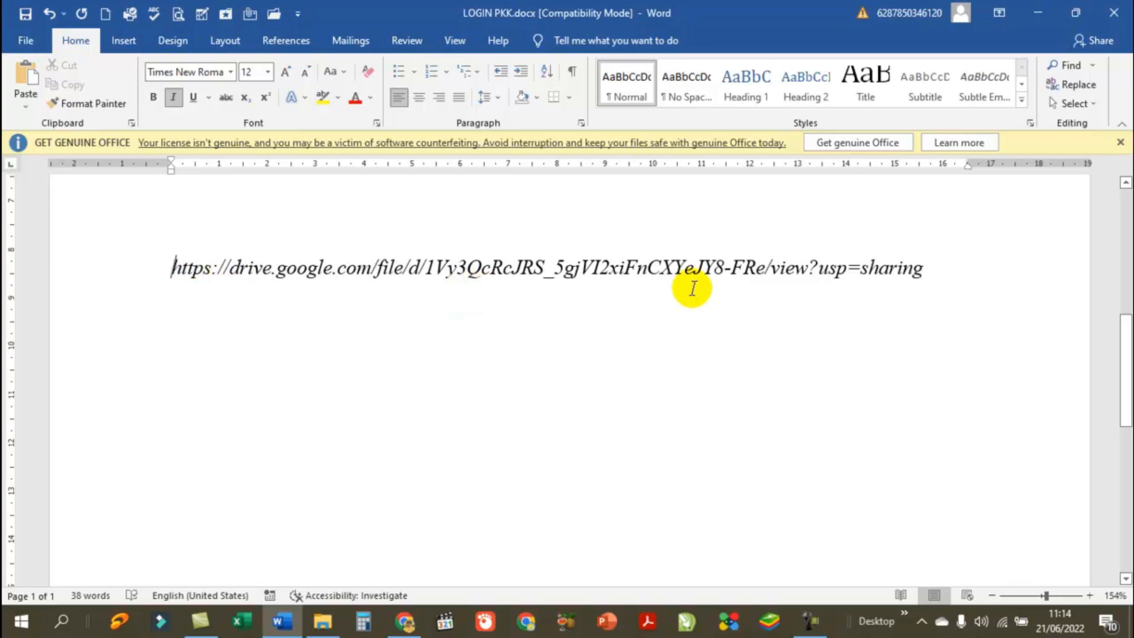
pyautogui.click(952, 270)
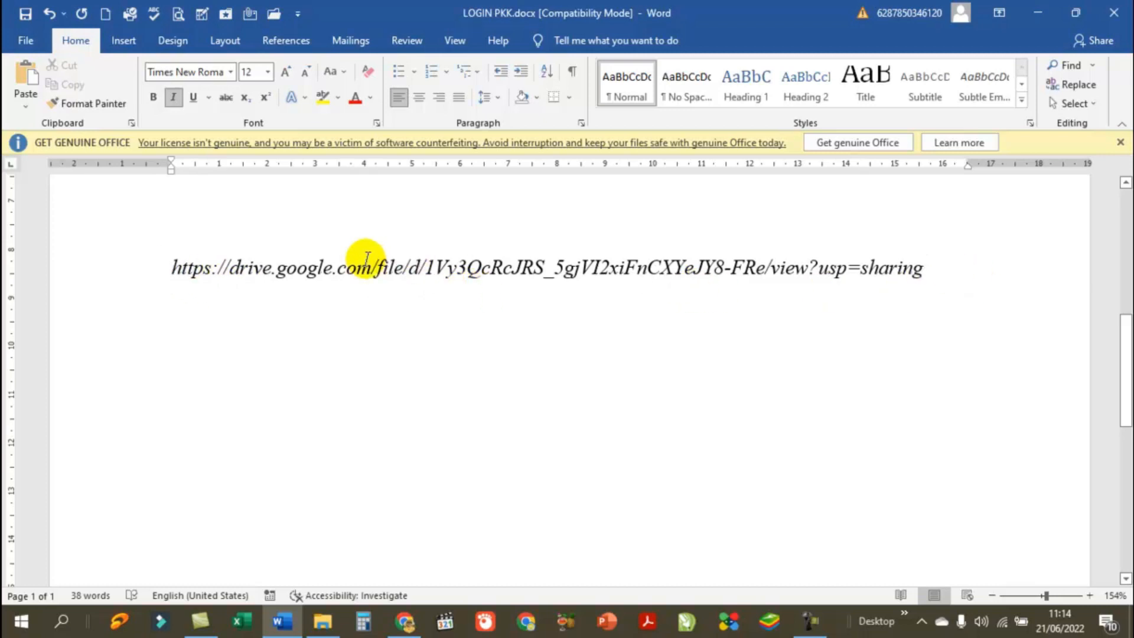
pyautogui.click(329, 268)
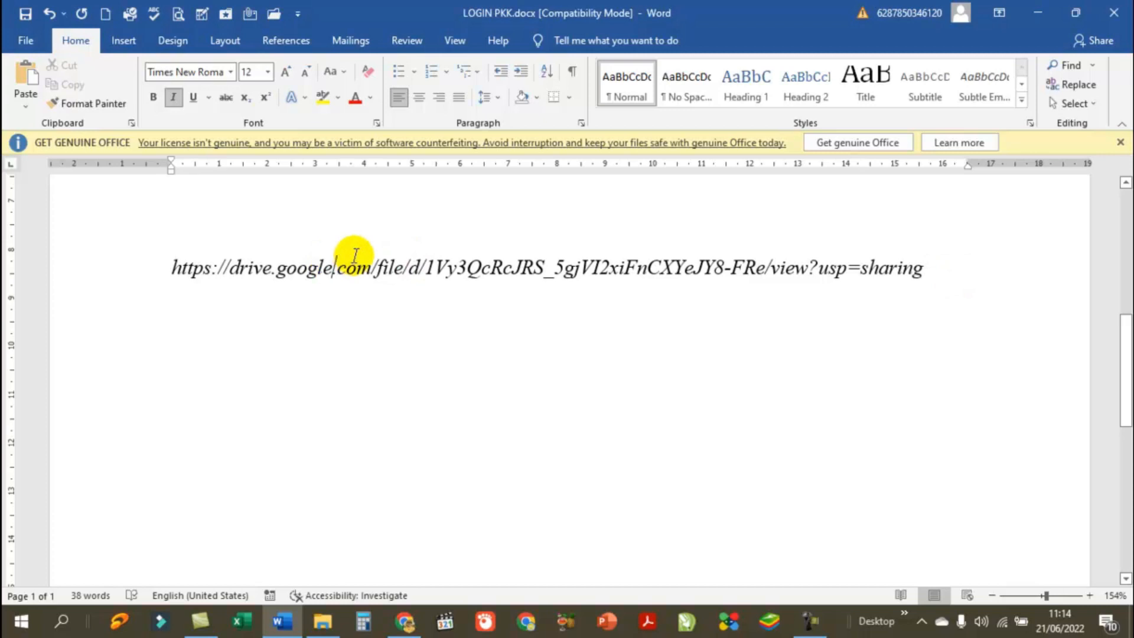
pyautogui.click(171, 266)
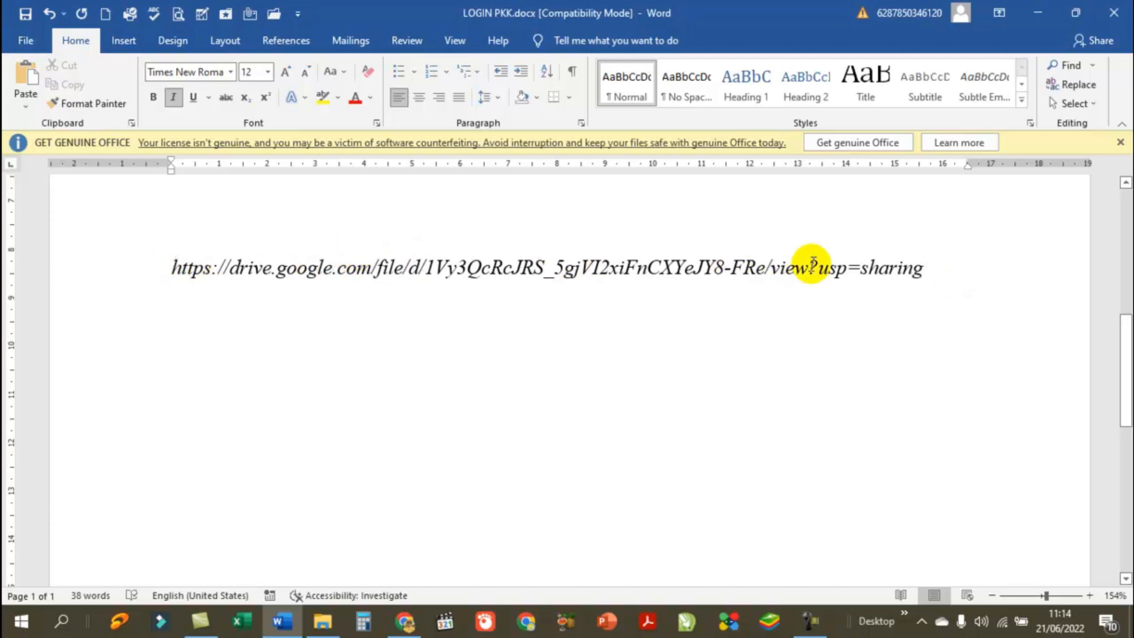
pyautogui.tripleClick(807, 292)
pyautogui.hotkey('ctrl', 'c')
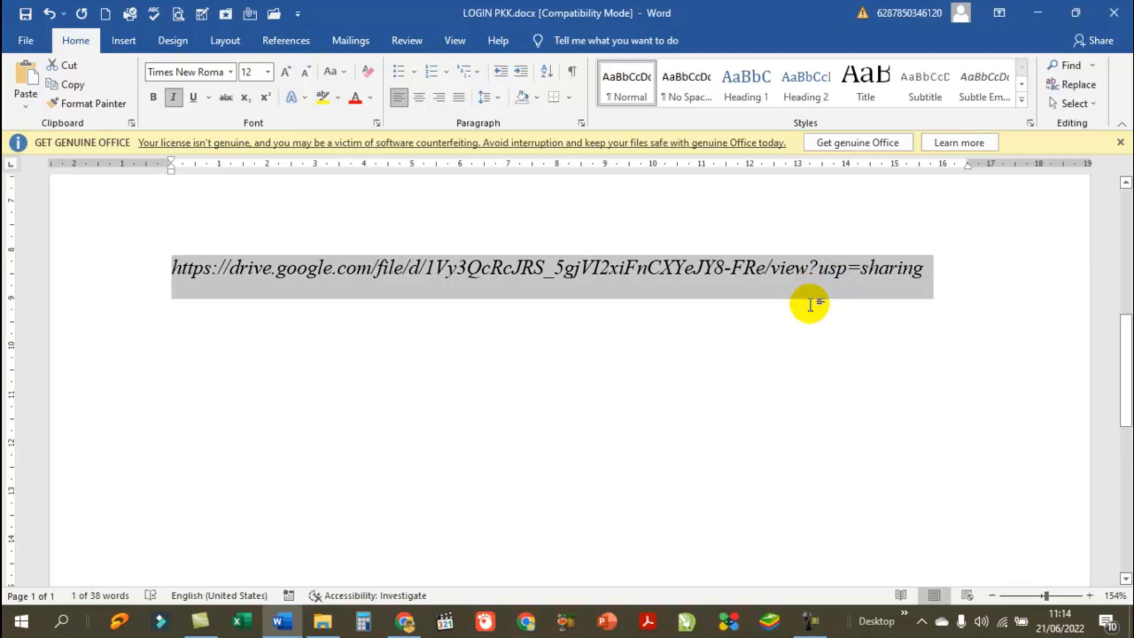
pyautogui.hotkey('alt', 'Tab')
pyautogui.click(943, 23)
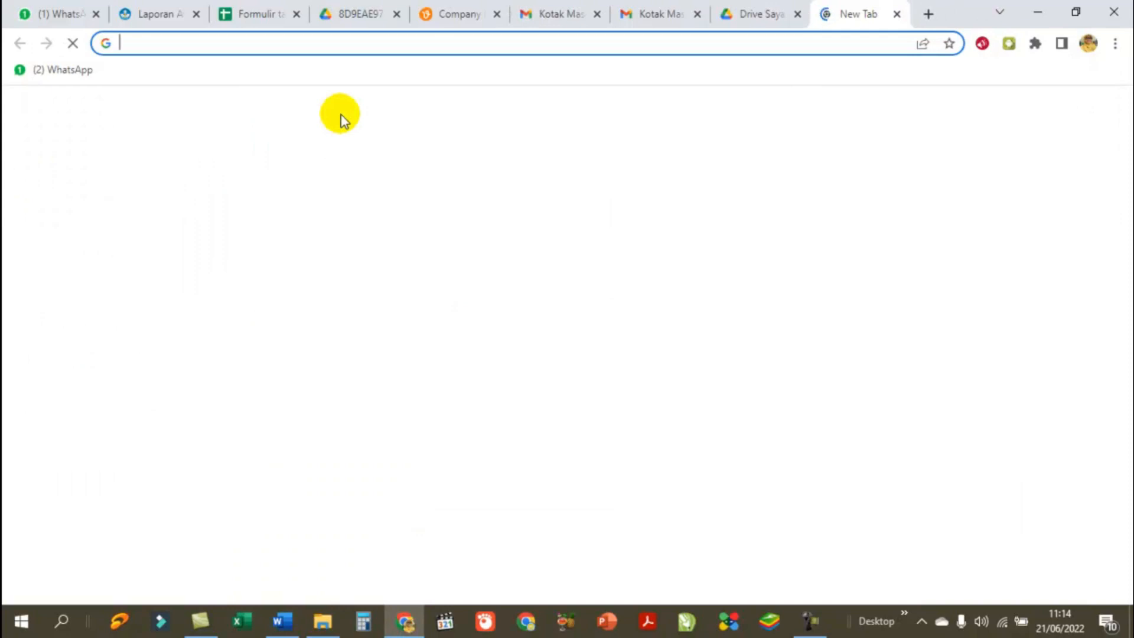
# Step: Search Google for bit.ly from the address bar and open the Bitly site
pyautogui.write('bi.')
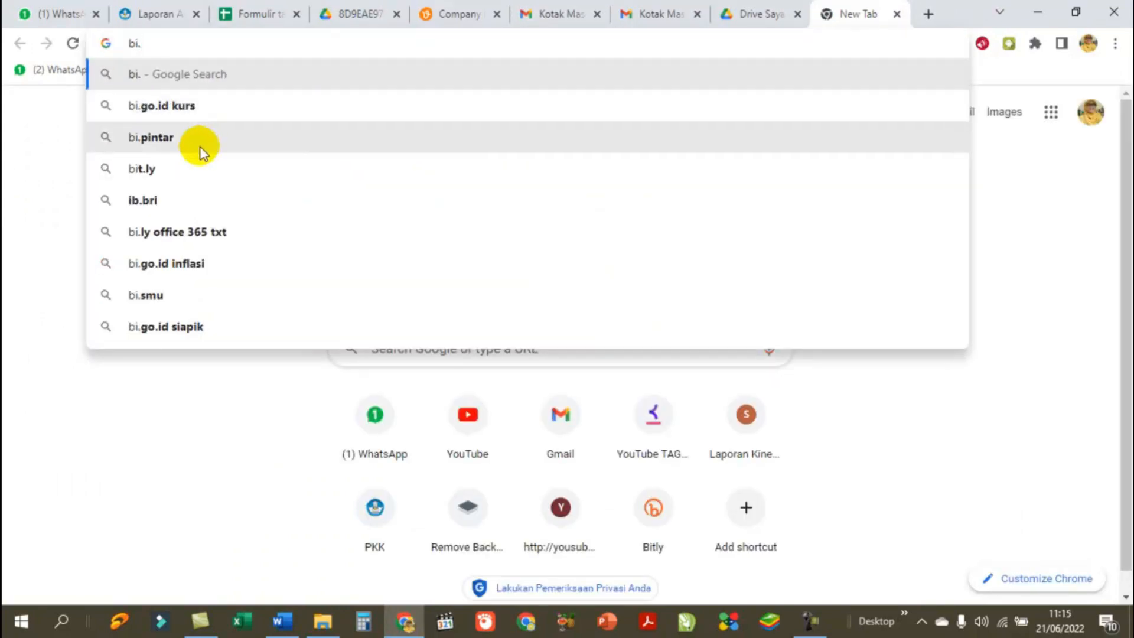
pyautogui.click(152, 167)
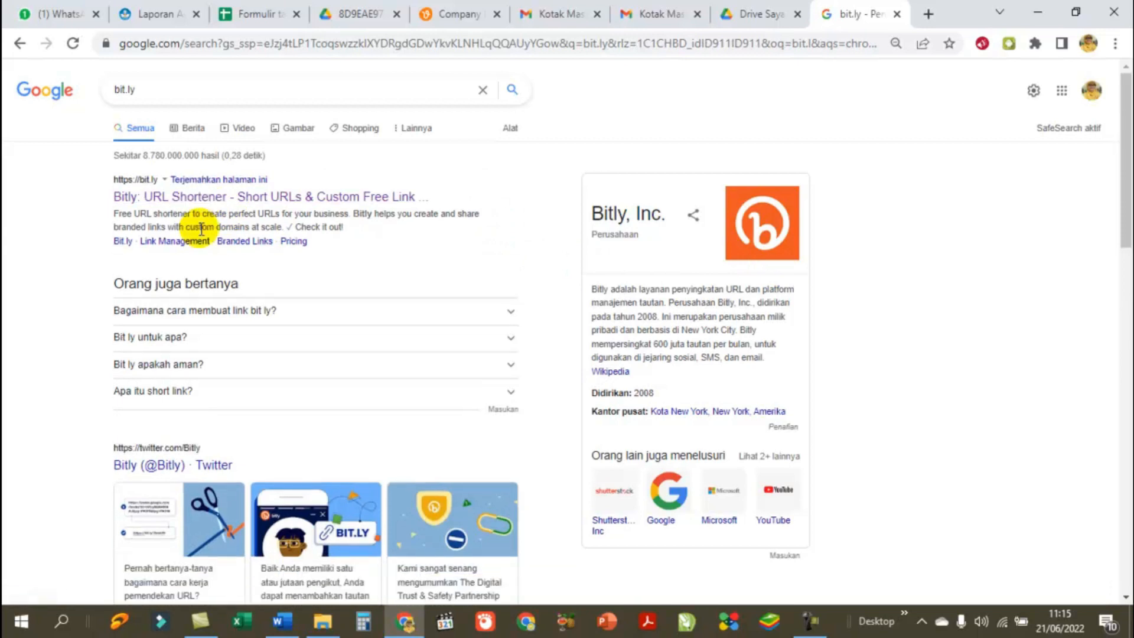
pyautogui.click(238, 200)
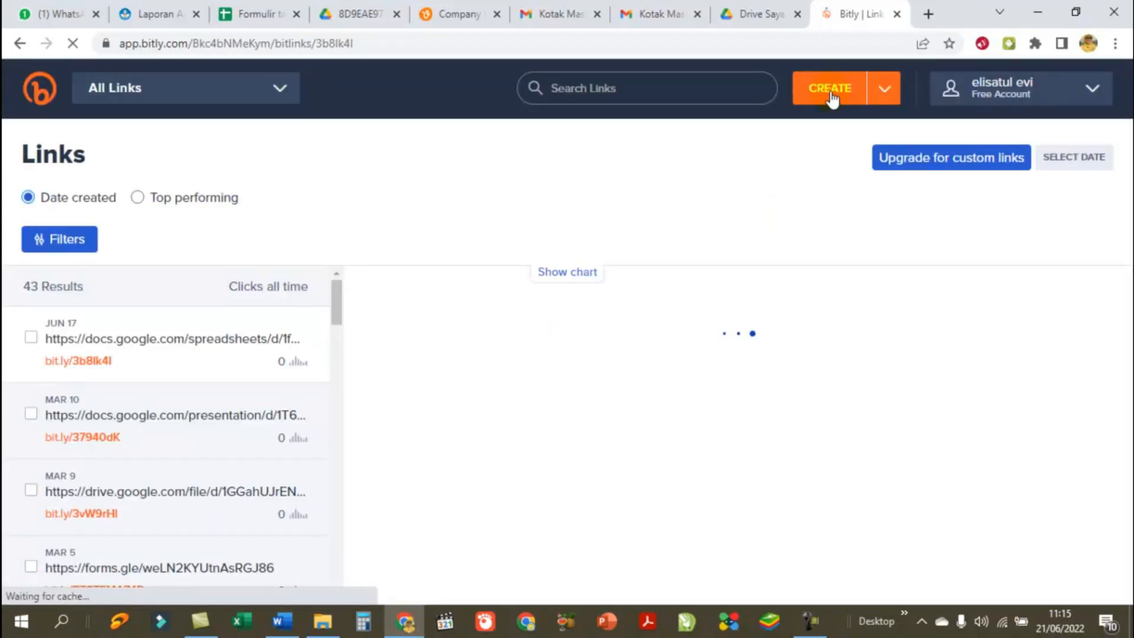
# Step: Create a Bitly short link from the pasted Google Drive URL
pyautogui.click(851, 99)
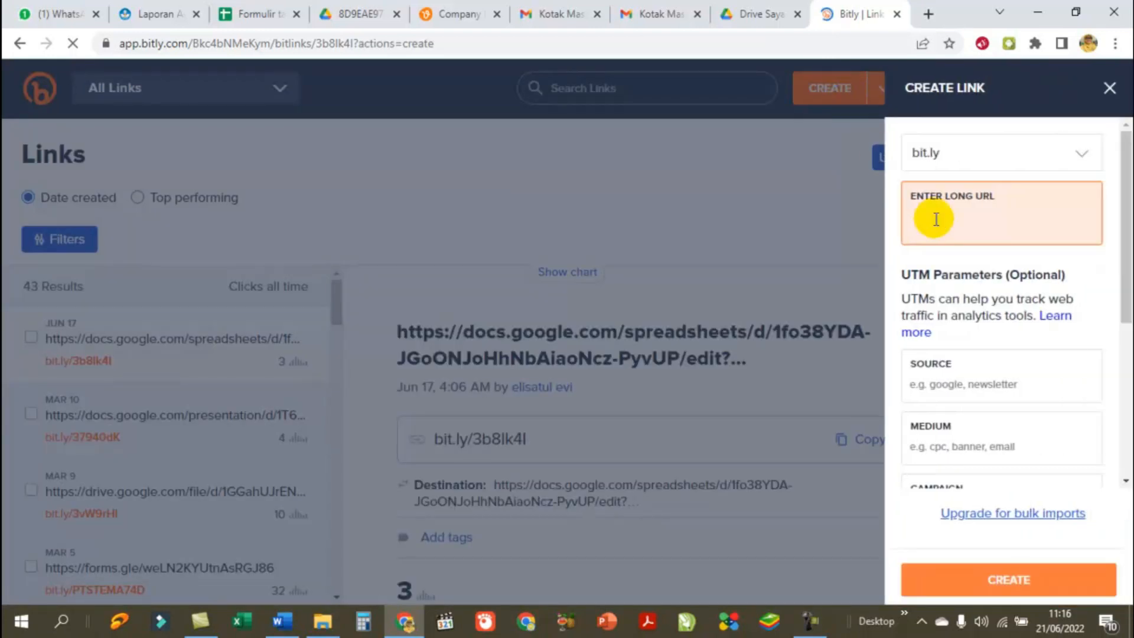
pyautogui.hotkey('ctrl', 'v')
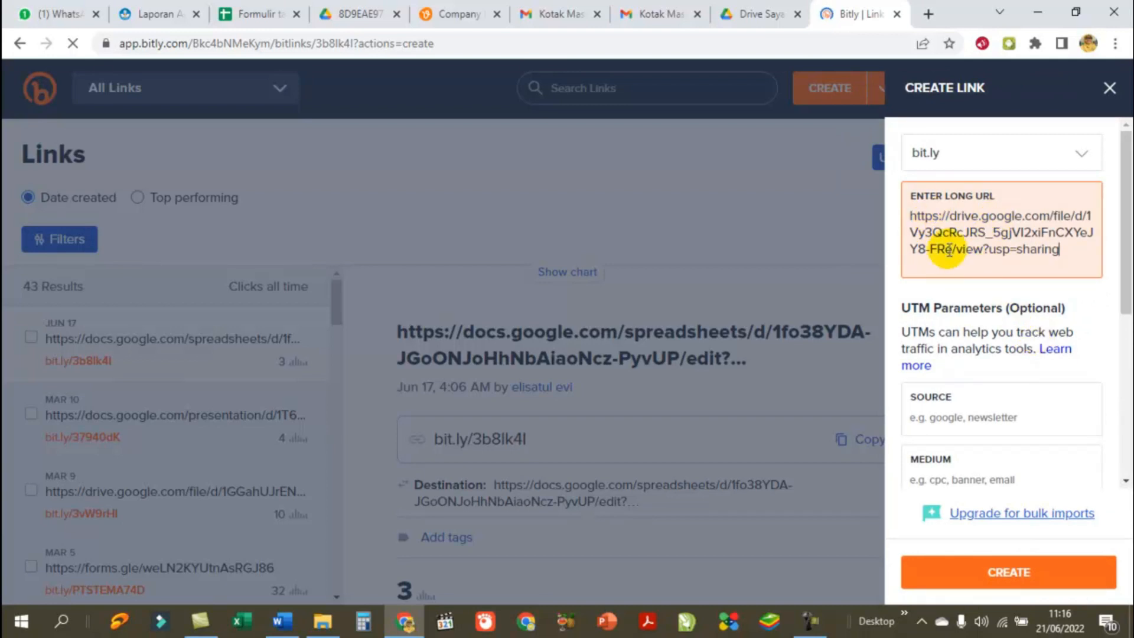
pyautogui.click(1006, 578)
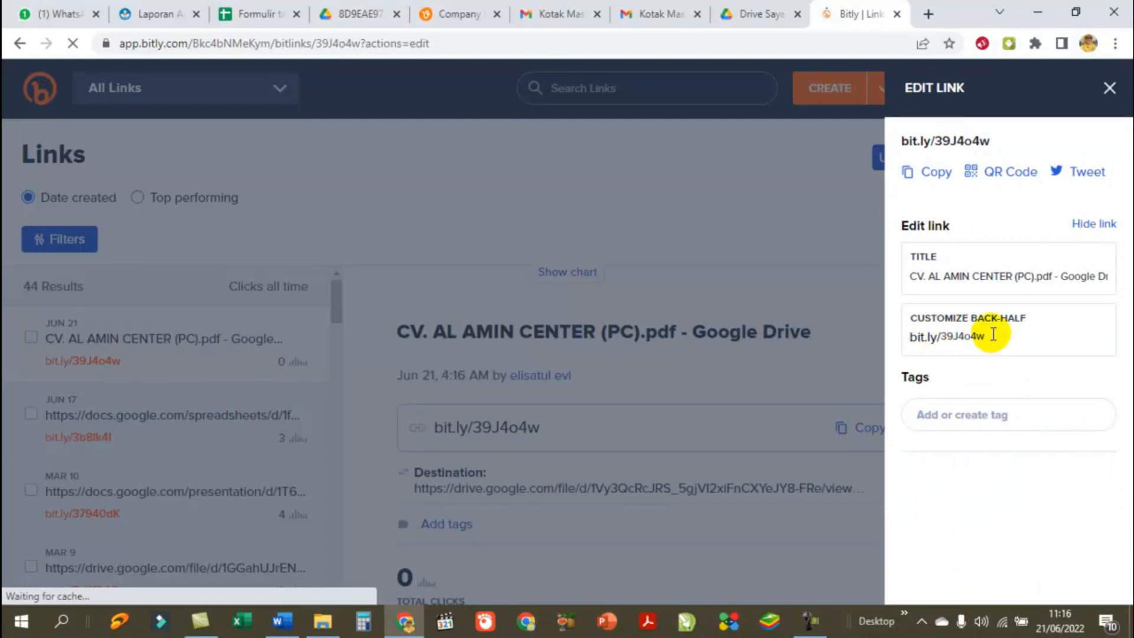
pyautogui.click(909, 172)
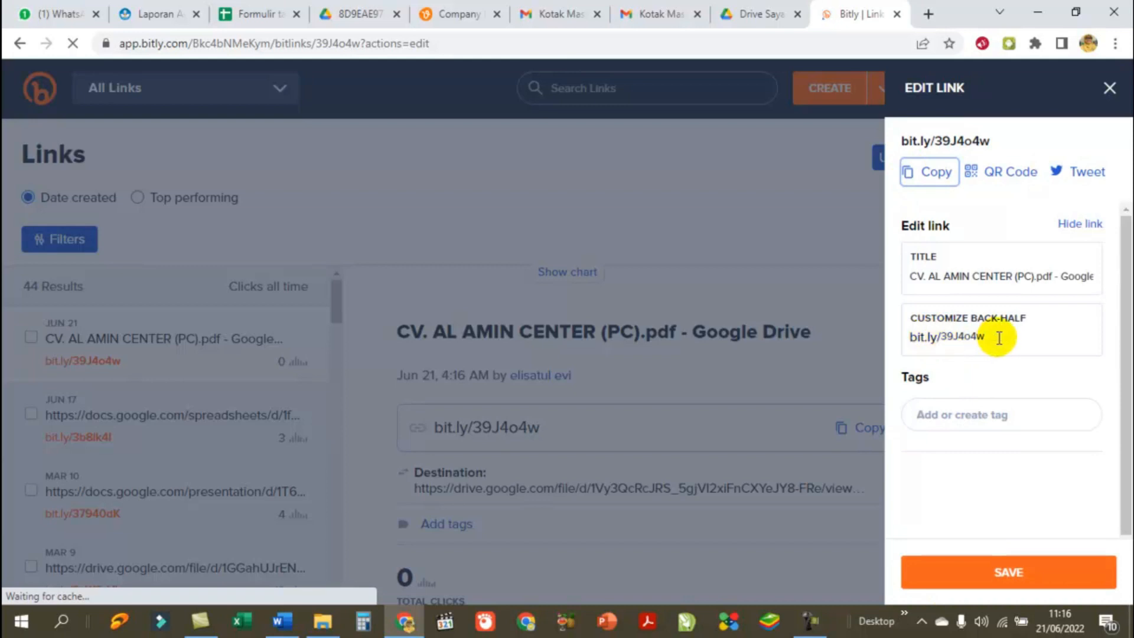
pyautogui.click(999, 338)
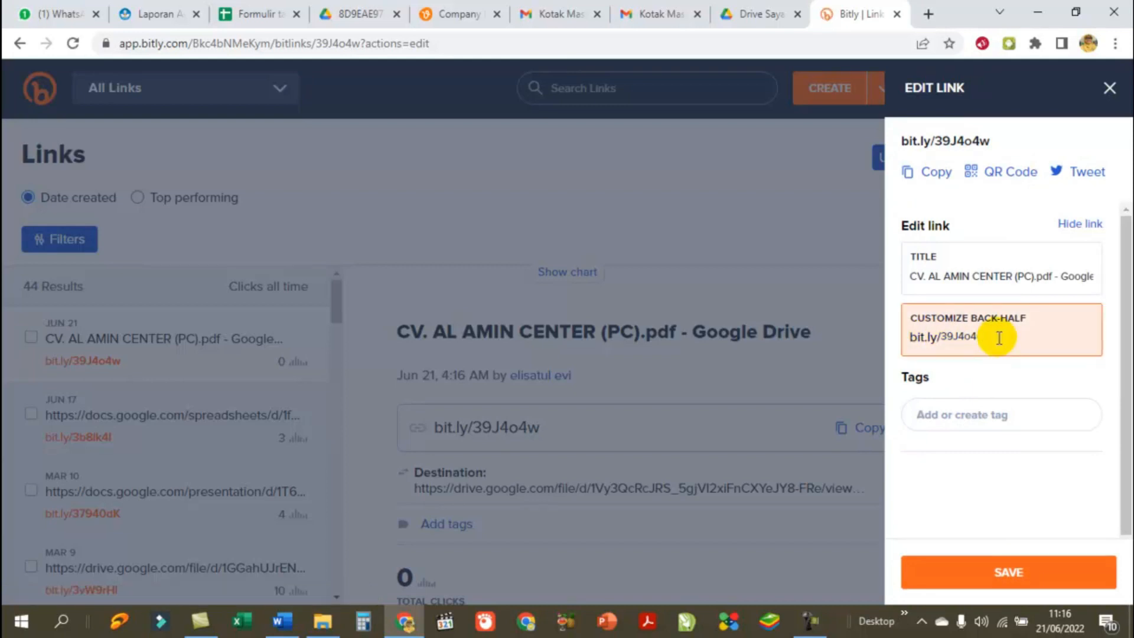
pyautogui.press('BackSpace')
pyautogui.press('BackSpace')
pyautogui.press('BackSpace')
pyautogui.press('BackSpace')
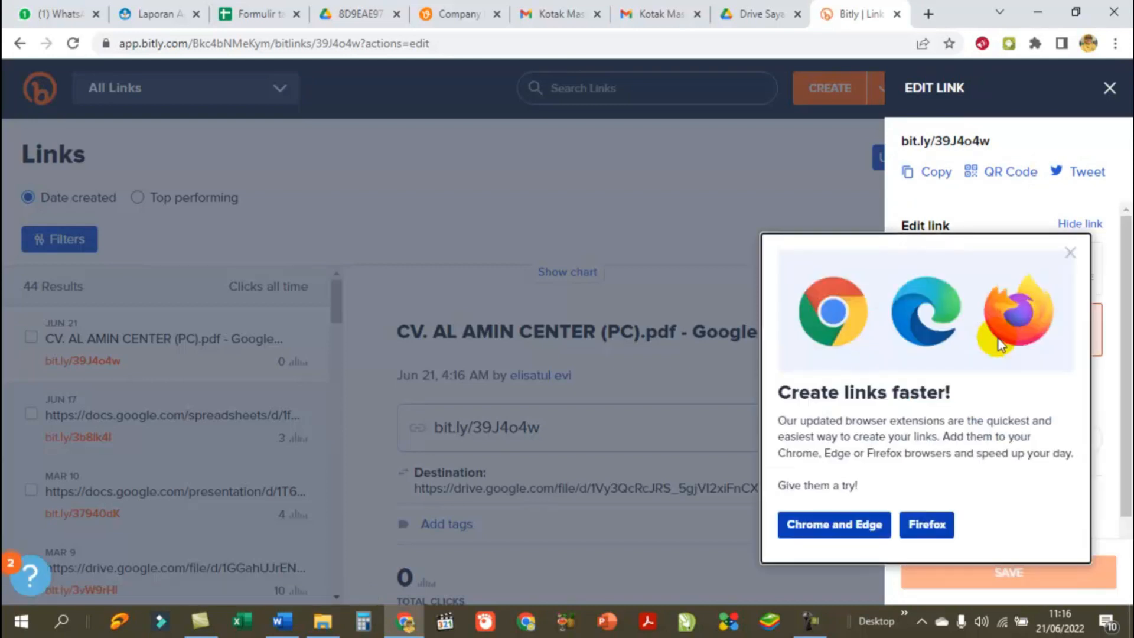
pyautogui.click(1069, 256)
pyautogui.click(969, 338)
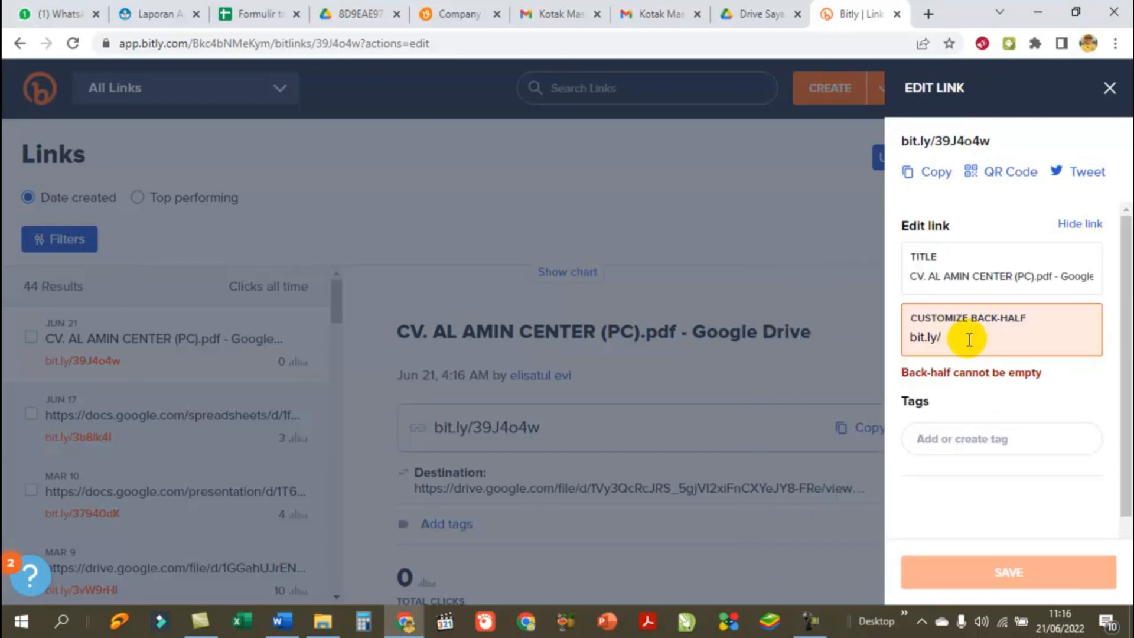
pyautogui.write('q')
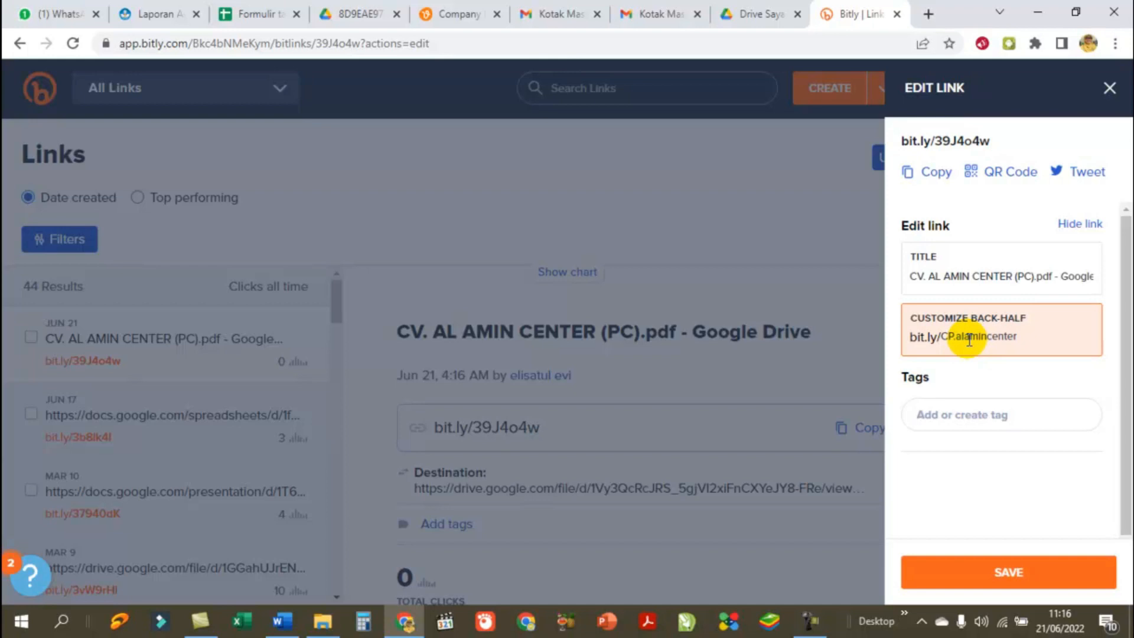
pyautogui.click(932, 173)
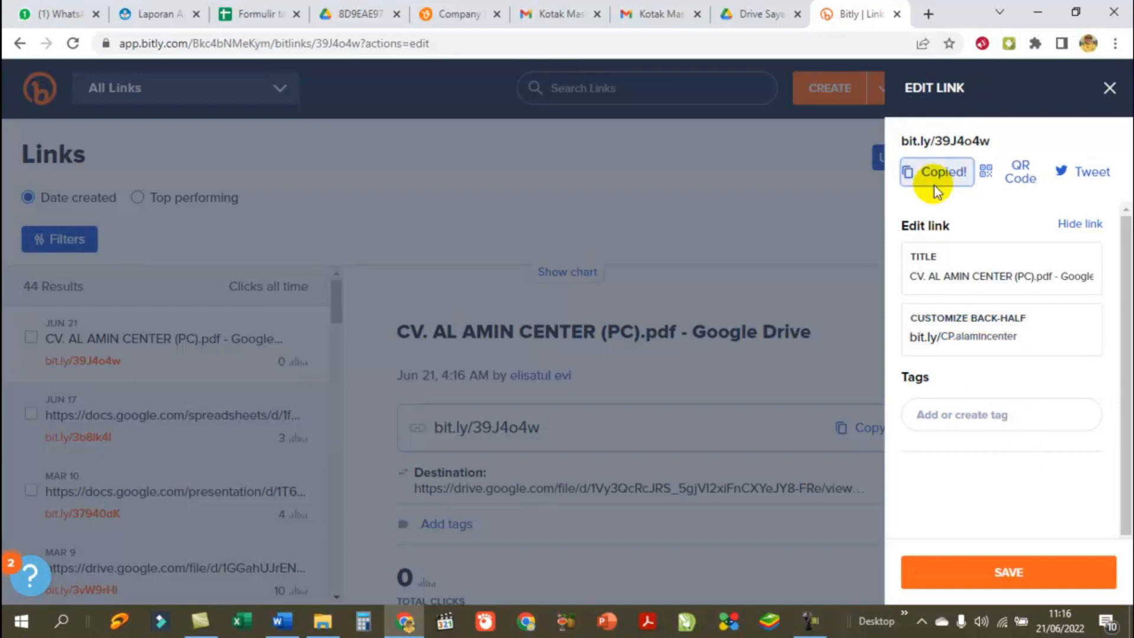
pyautogui.click(283, 621)
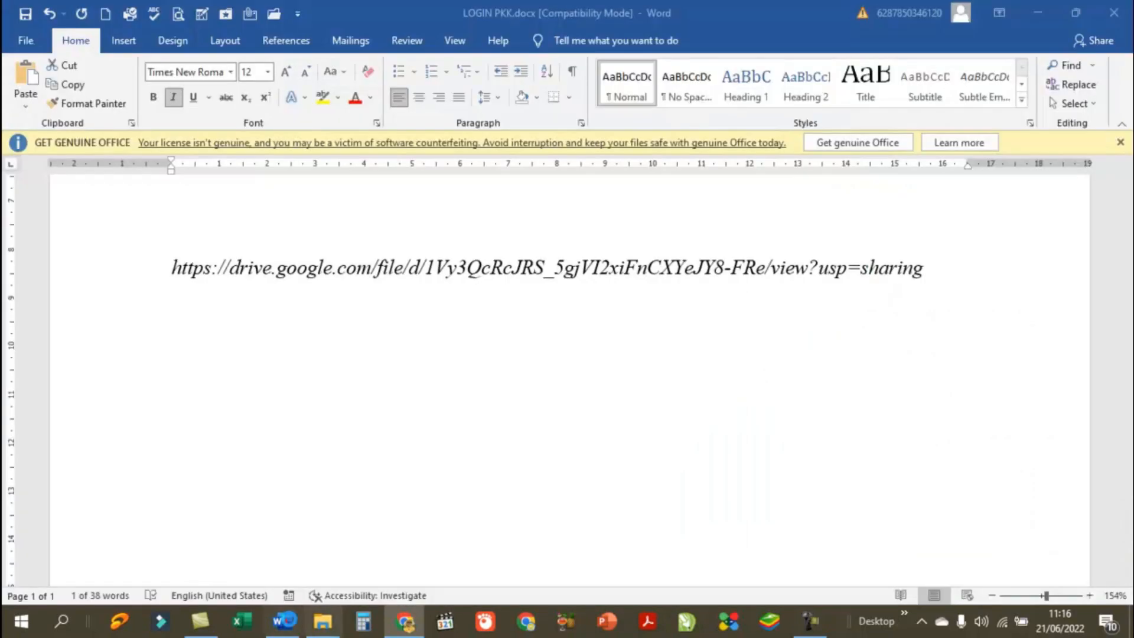
pyautogui.click(952, 289)
pyautogui.press('Return')
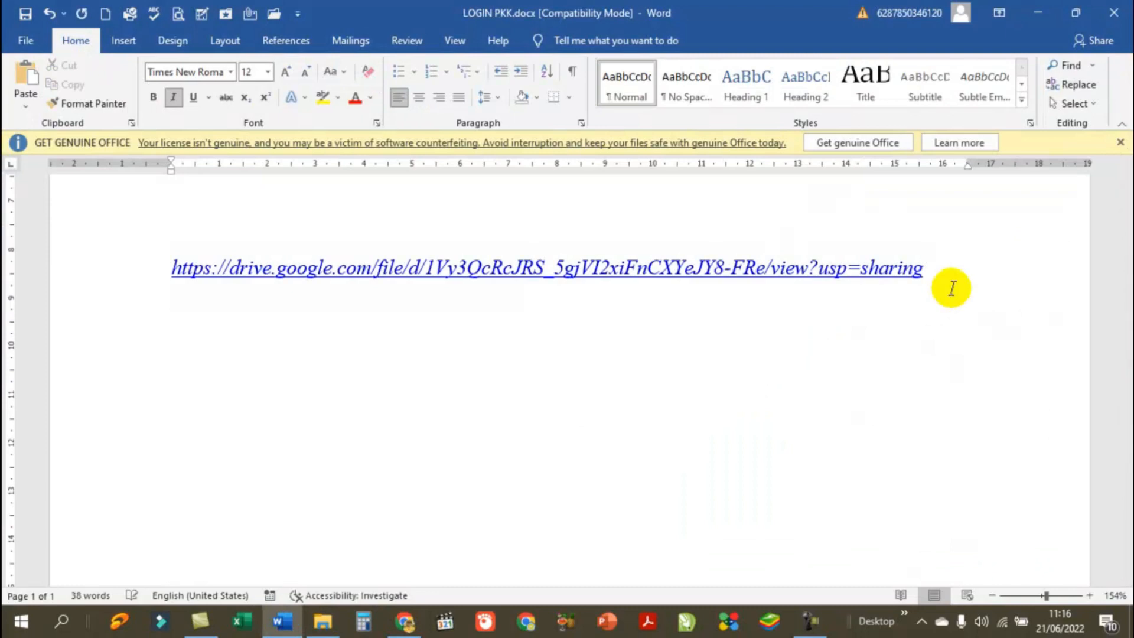
pyautogui.hotkey('ctrl', 'v')
pyautogui.press('Return')
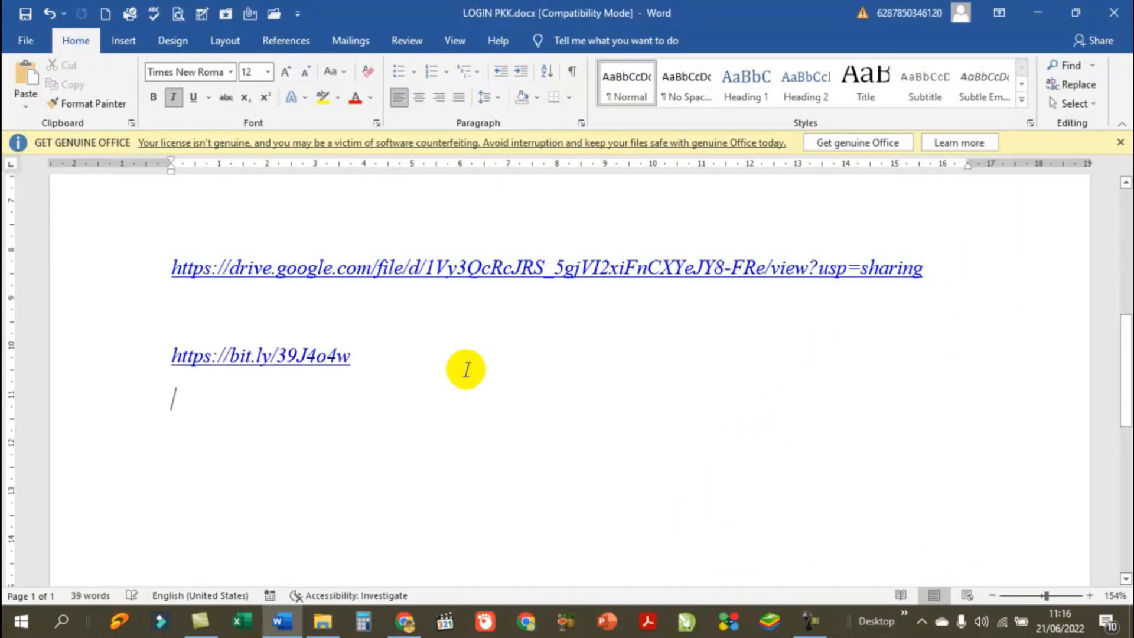
# Step: Select the bit.ly link line, then place the insertion point at its end
pyautogui.moveTo(389, 357); pyautogui.dragTo(96, 374)
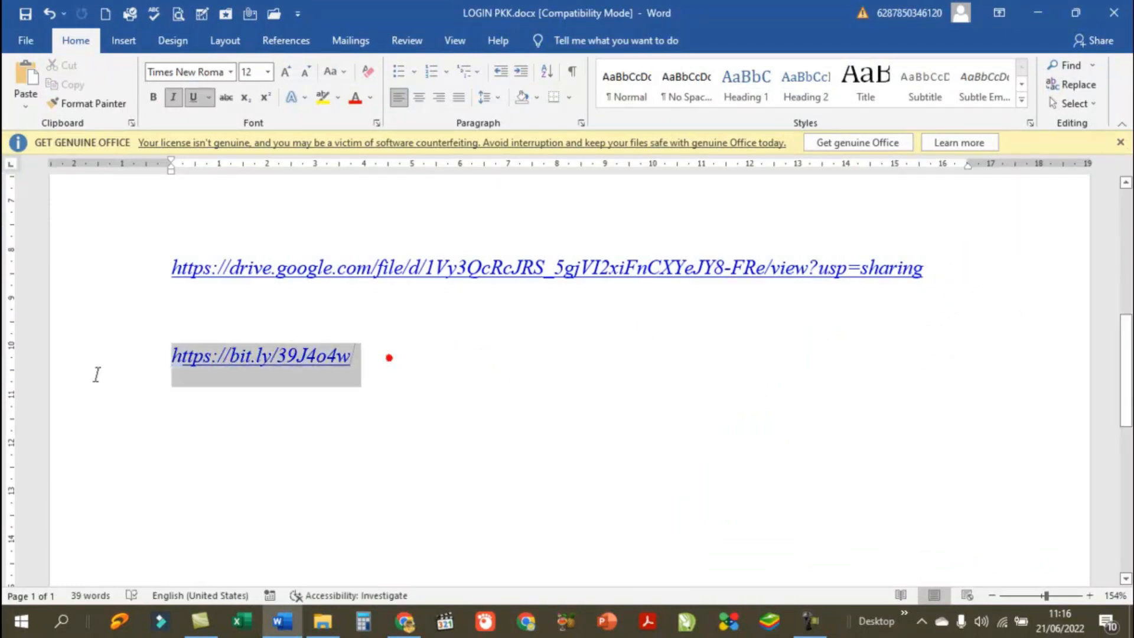
pyautogui.click(166, 391)
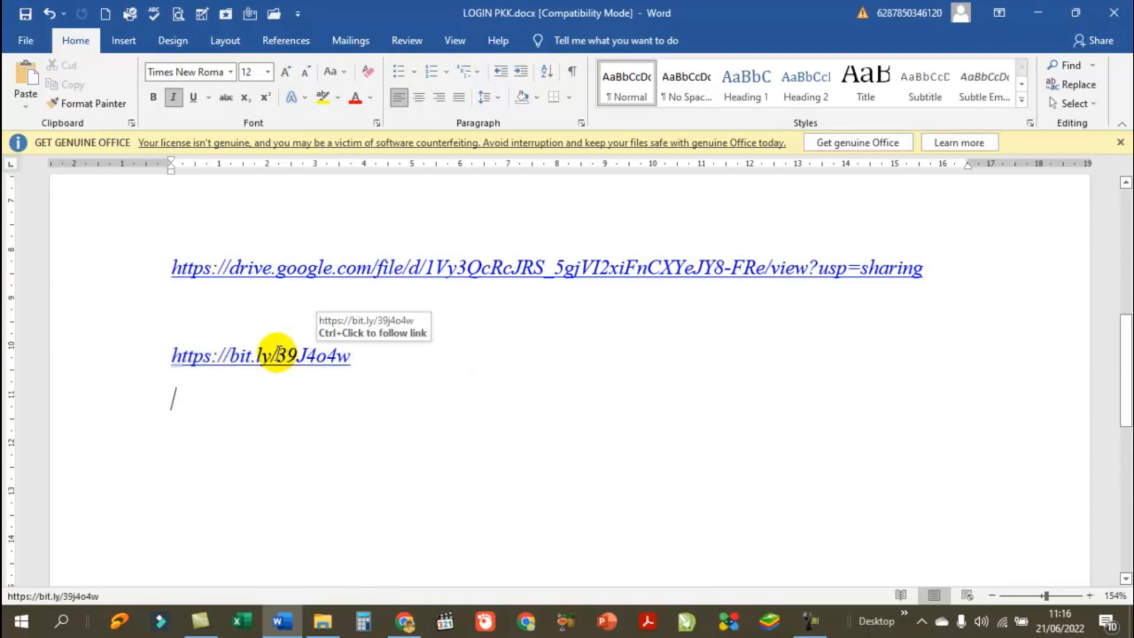
pyautogui.moveTo(361, 358)
pyautogui.mouseDown()
pyautogui.moveTo(175, 375)
pyautogui.moveTo(168, 359)
pyautogui.moveTo(320, 362)
pyautogui.mouseUp()
pyautogui.click(367, 357)
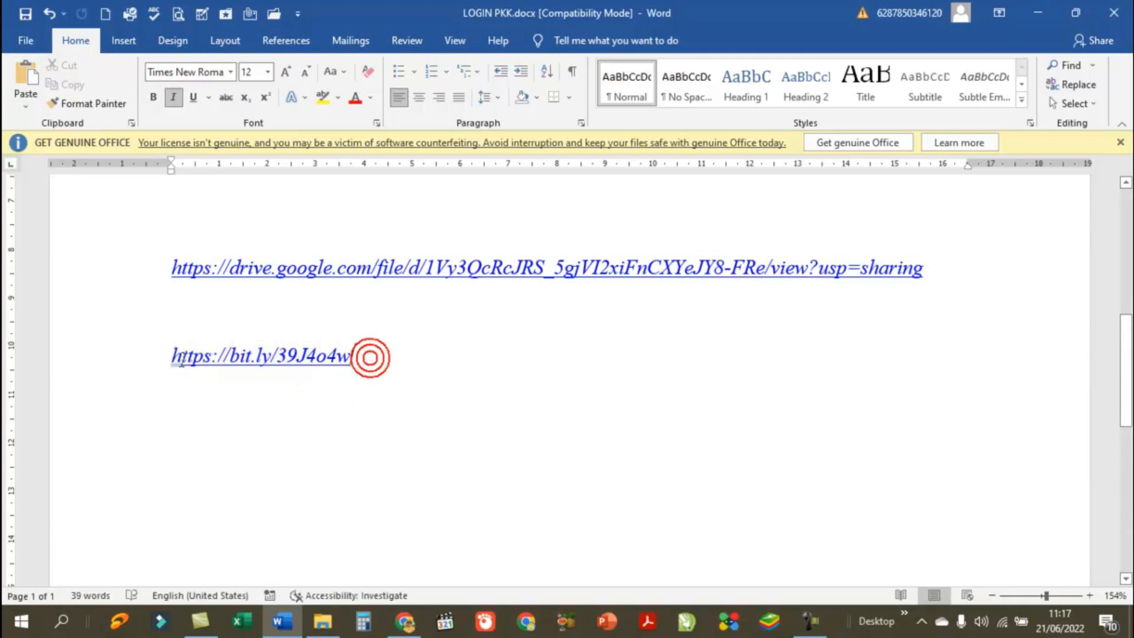
pyautogui.click(363, 359)
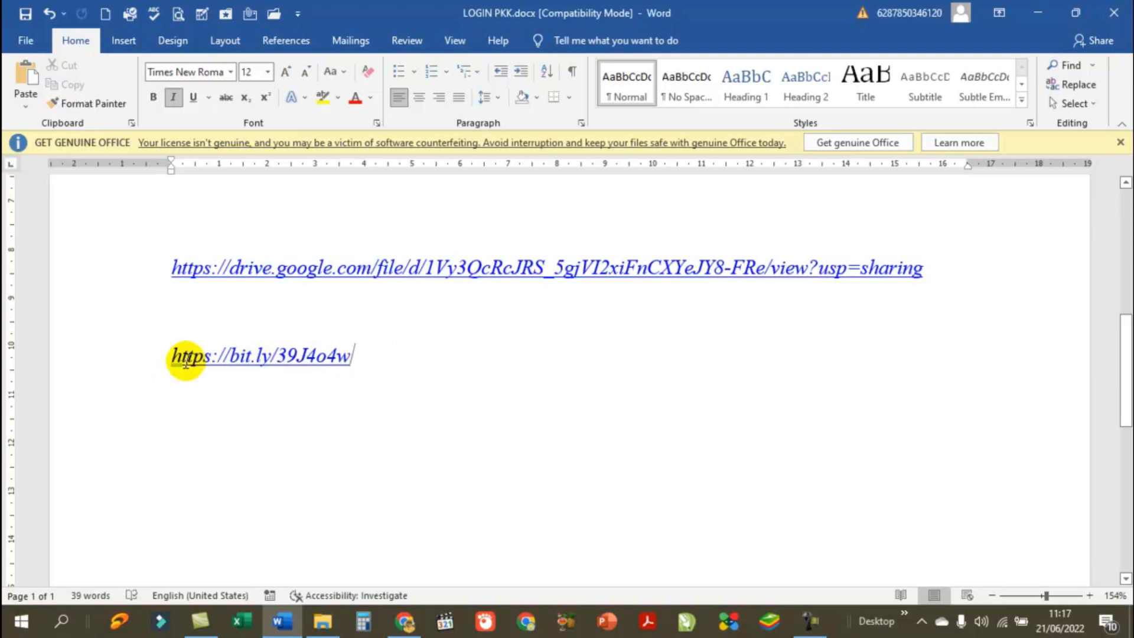
# Step: Switch to WhatsApp Web and scroll the 1. Gudang Iklan Al-Amin chat to the bit.ly company-profile message
pyautogui.hotkey('alt', 'Tab')
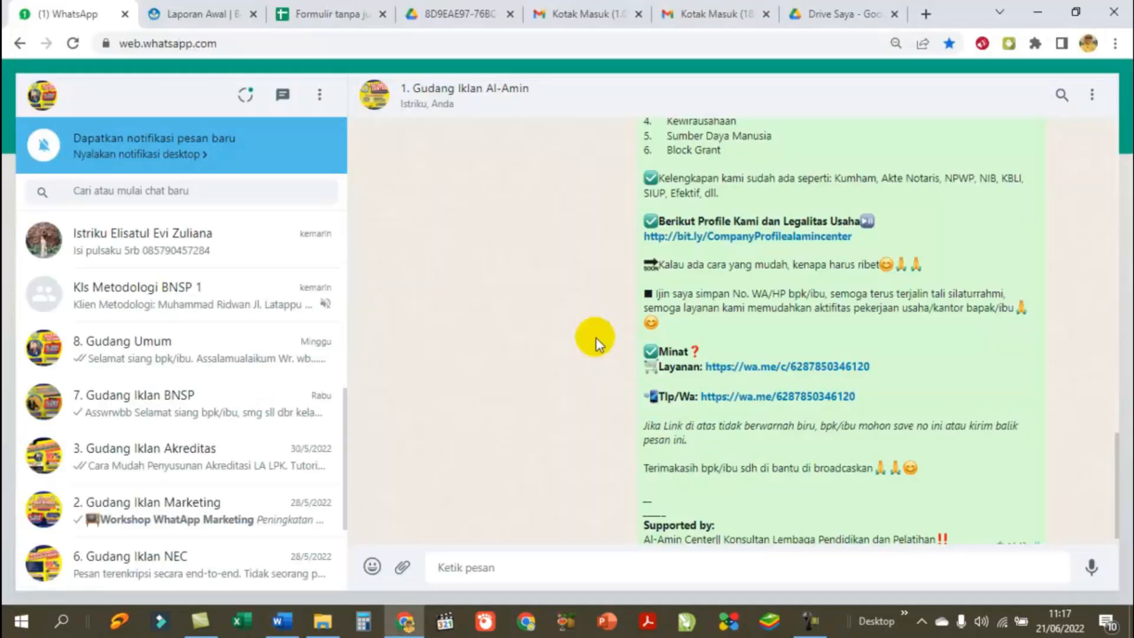
pyautogui.scroll(1, 721, 278)
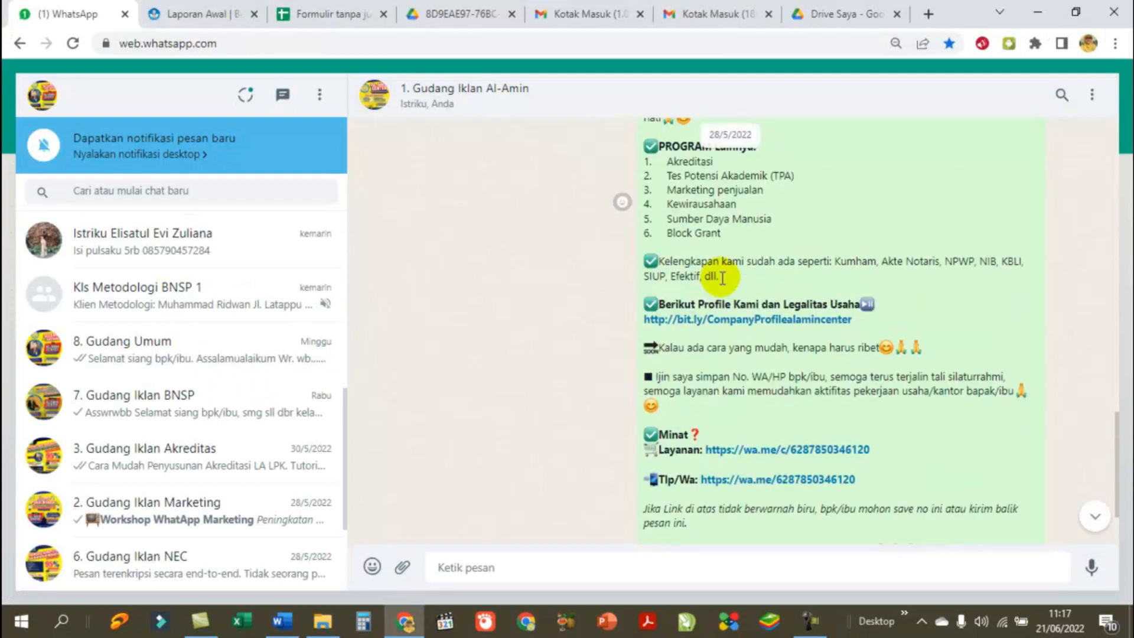
pyautogui.scroll(-2, 718, 281)
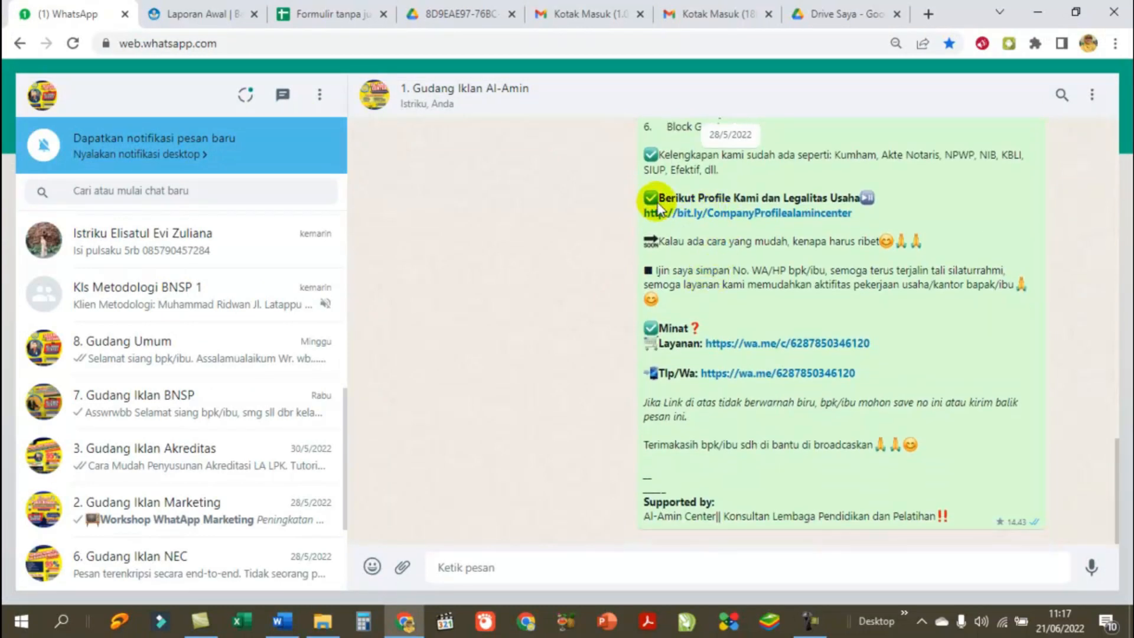
pyautogui.scroll(6, 781, 263)
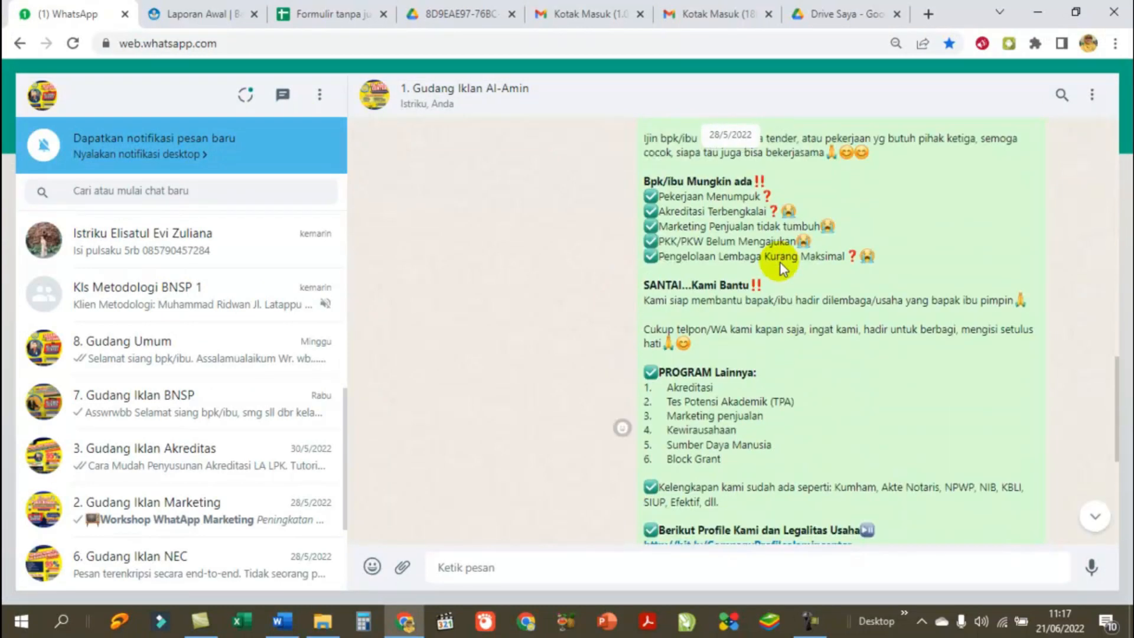
pyautogui.scroll(3, 778, 260)
pyautogui.scroll(-8, 776, 263)
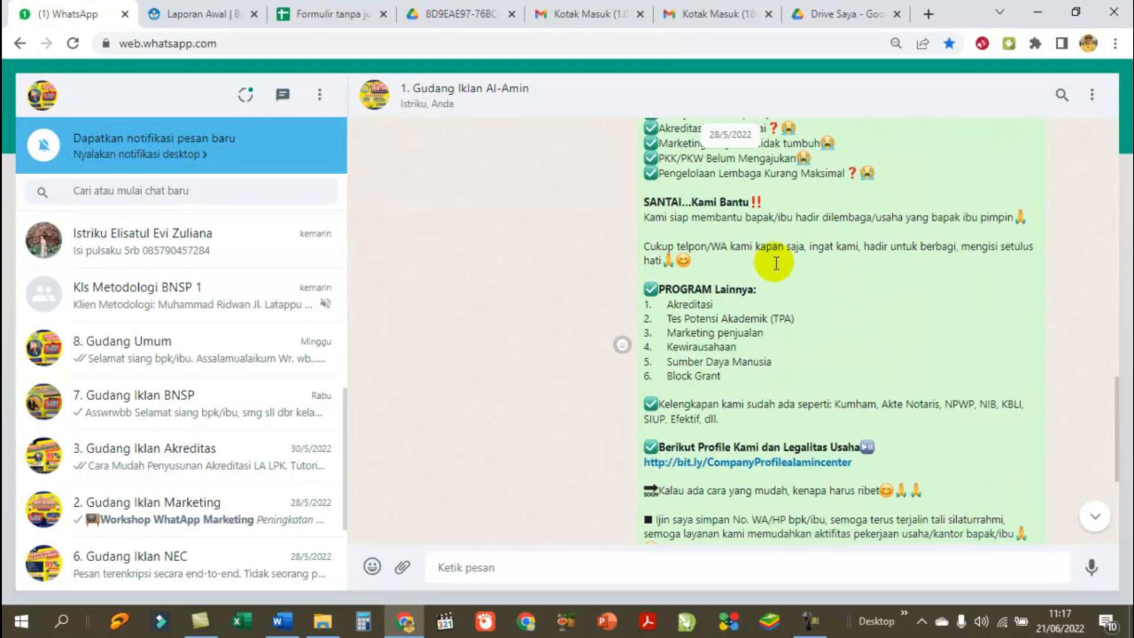
pyautogui.scroll(-1, 775, 269)
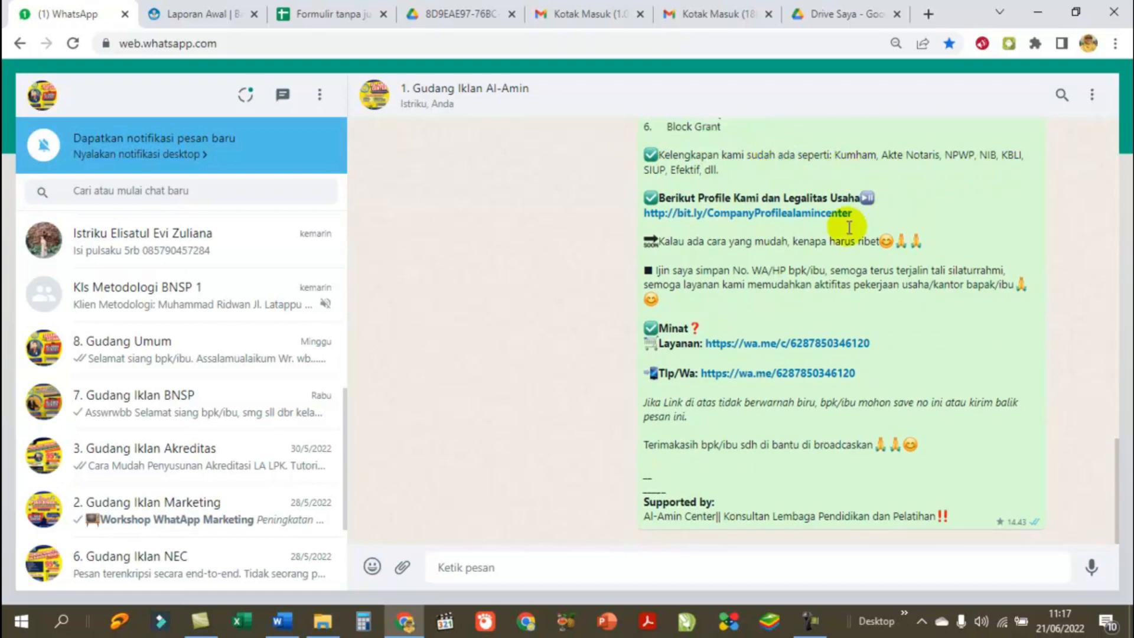
# Step: Open the bit.ly company-profile link to preview CV. AL AMIN CENTER (PC).pdf and scroll down through its pages
pyautogui.click(742, 214)
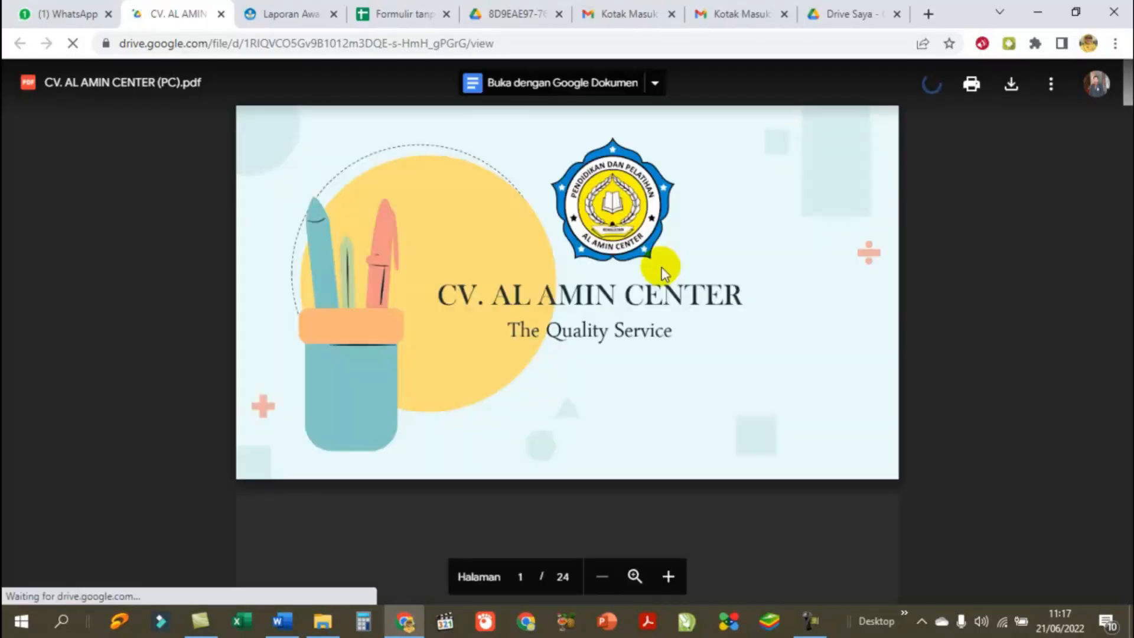
pyautogui.scroll(-8, 650, 283)
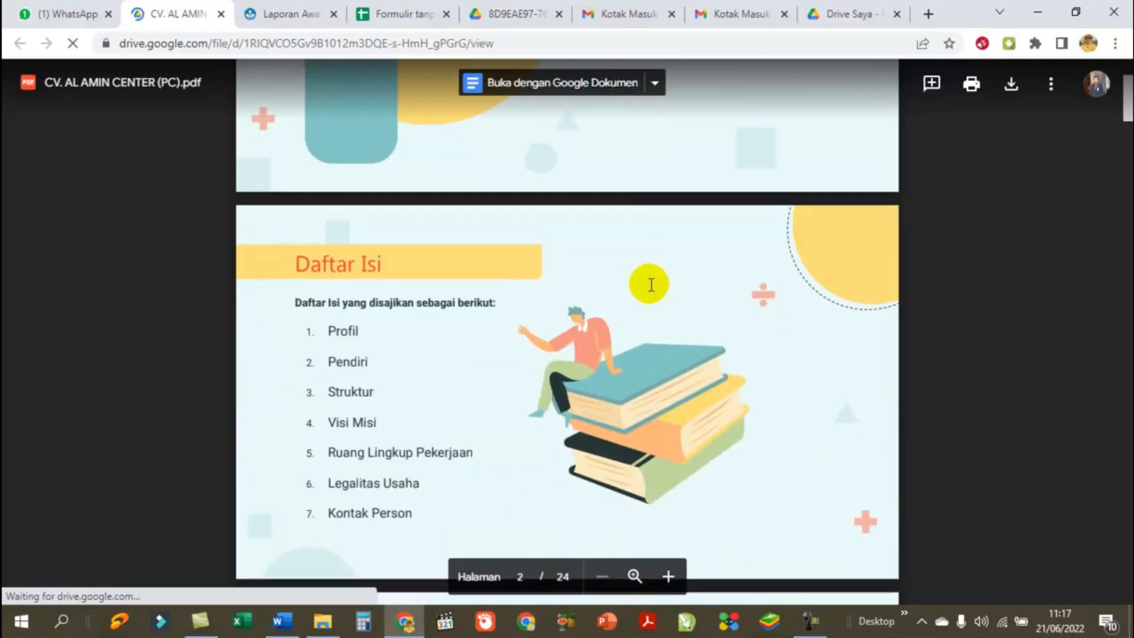
pyautogui.scroll(-15, 651, 284)
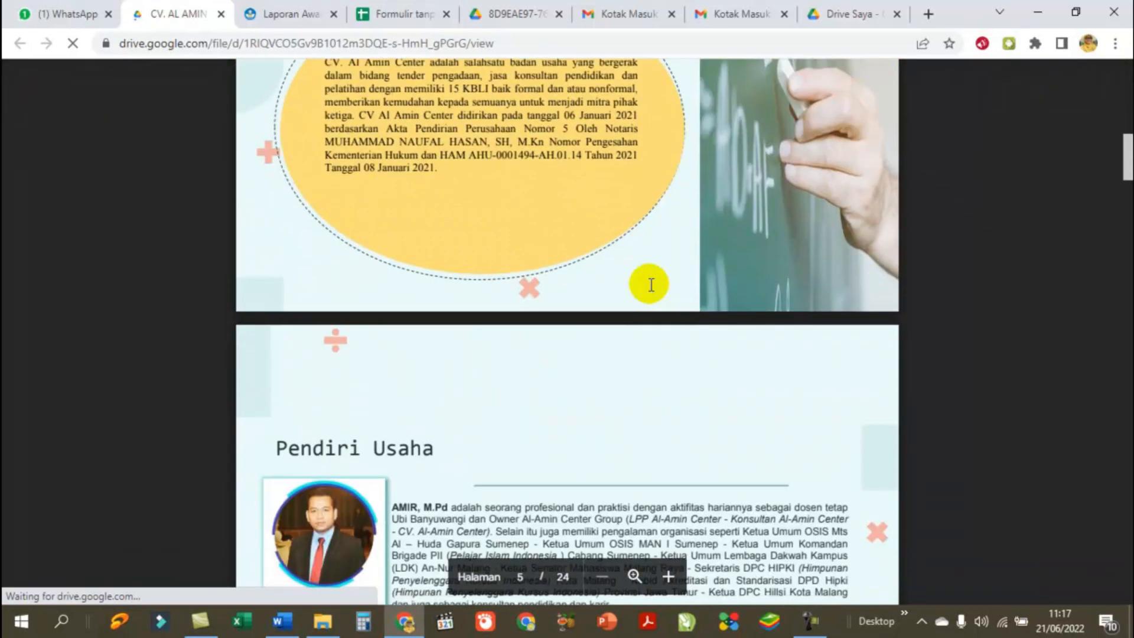
pyautogui.scroll(-15, 651, 285)
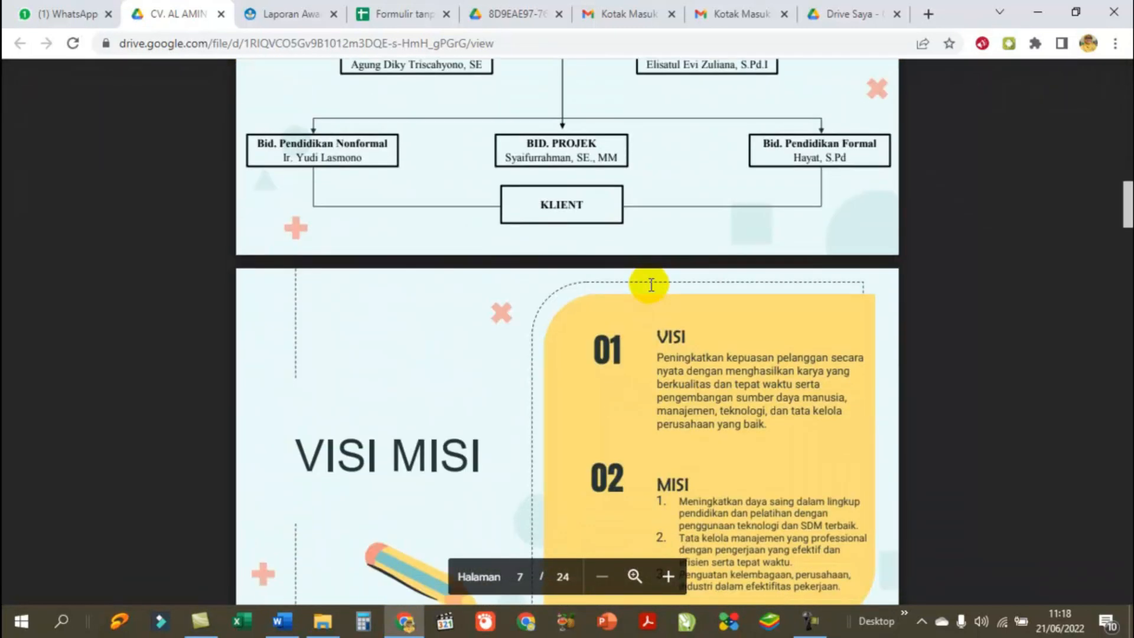
pyautogui.scroll(-15, 650, 285)
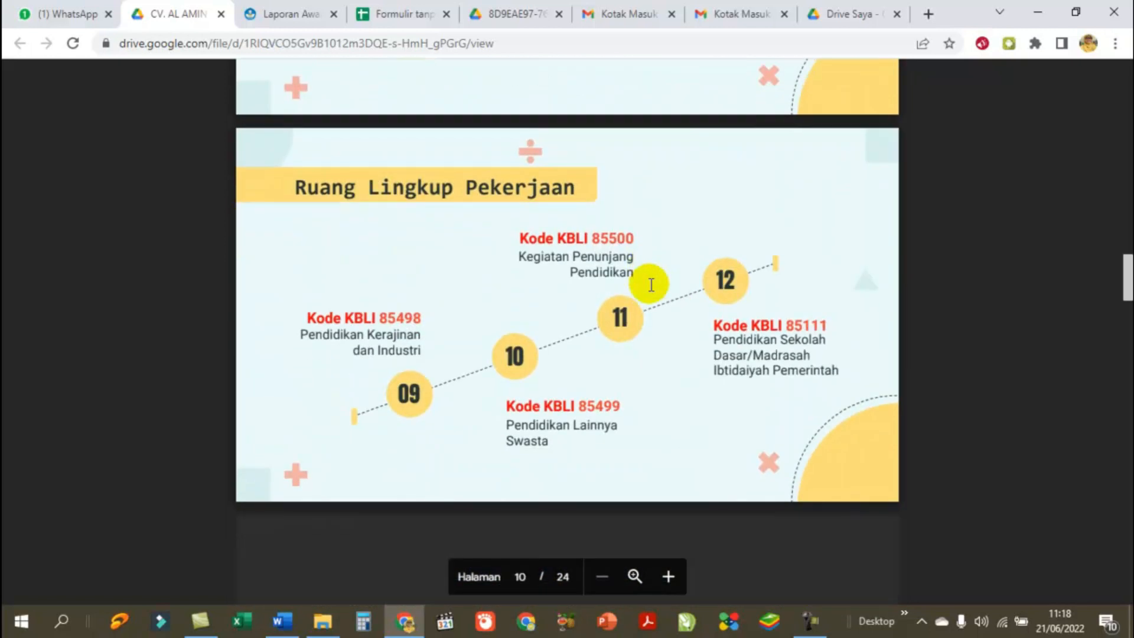
pyautogui.scroll(-15, 650, 284)
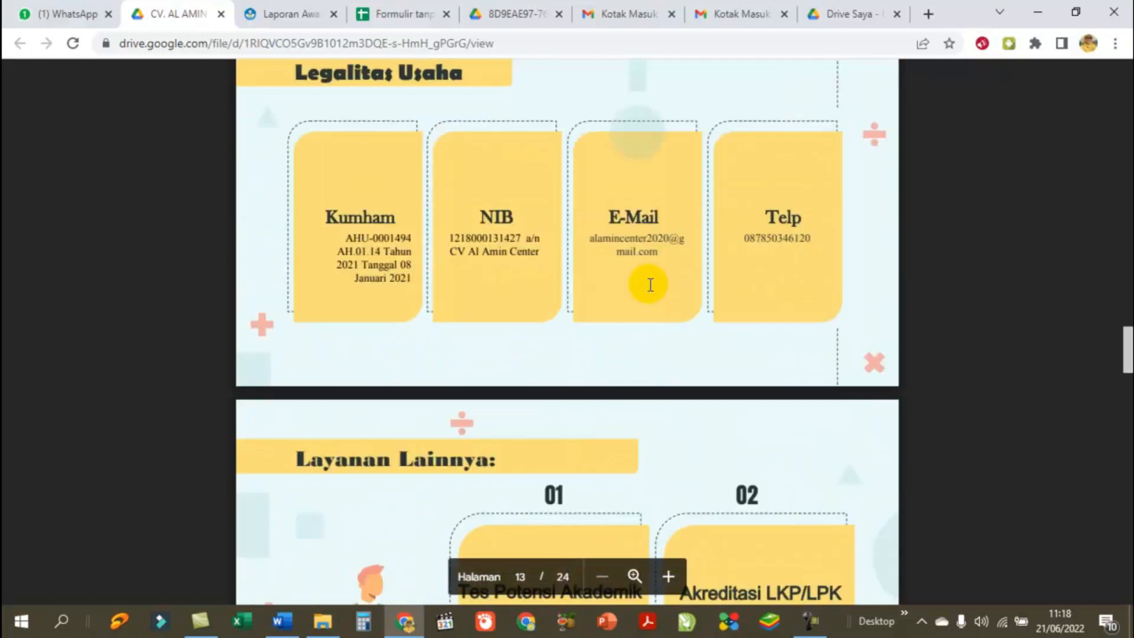
pyautogui.scroll(-8, 651, 285)
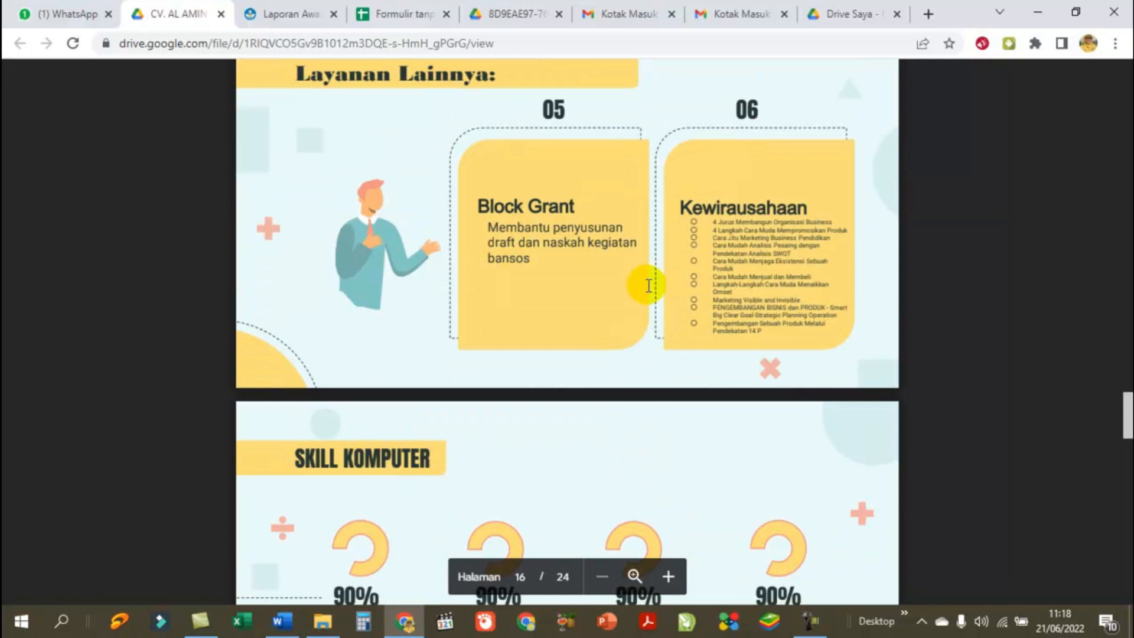
pyautogui.scroll(-8, 648, 286)
pyautogui.scroll(-15, 649, 285)
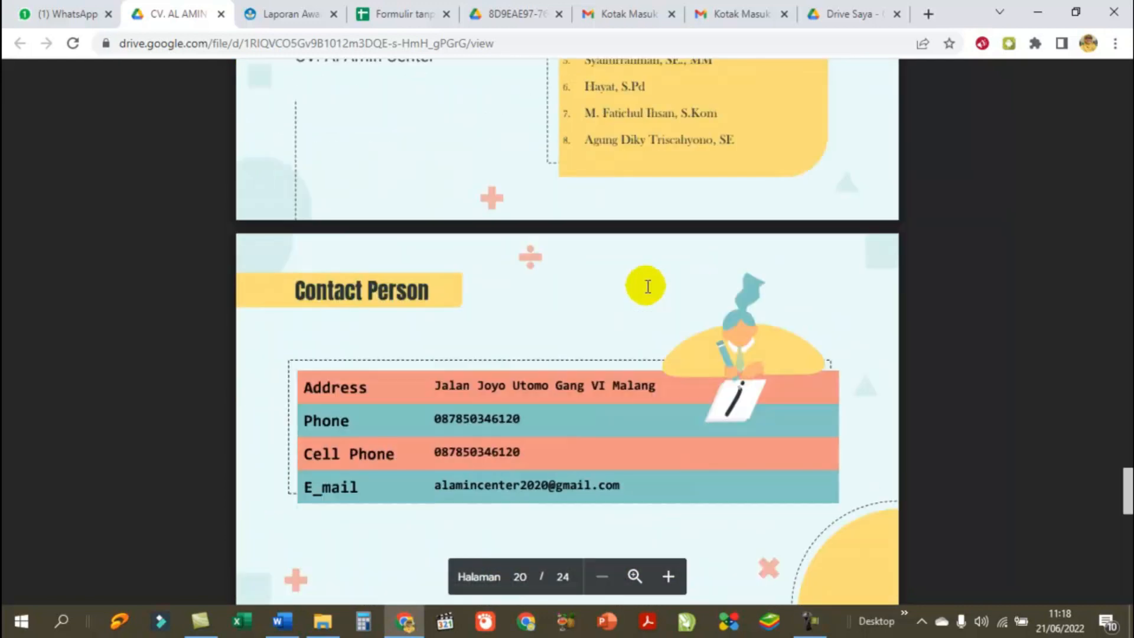
pyautogui.scroll(-5, 647, 288)
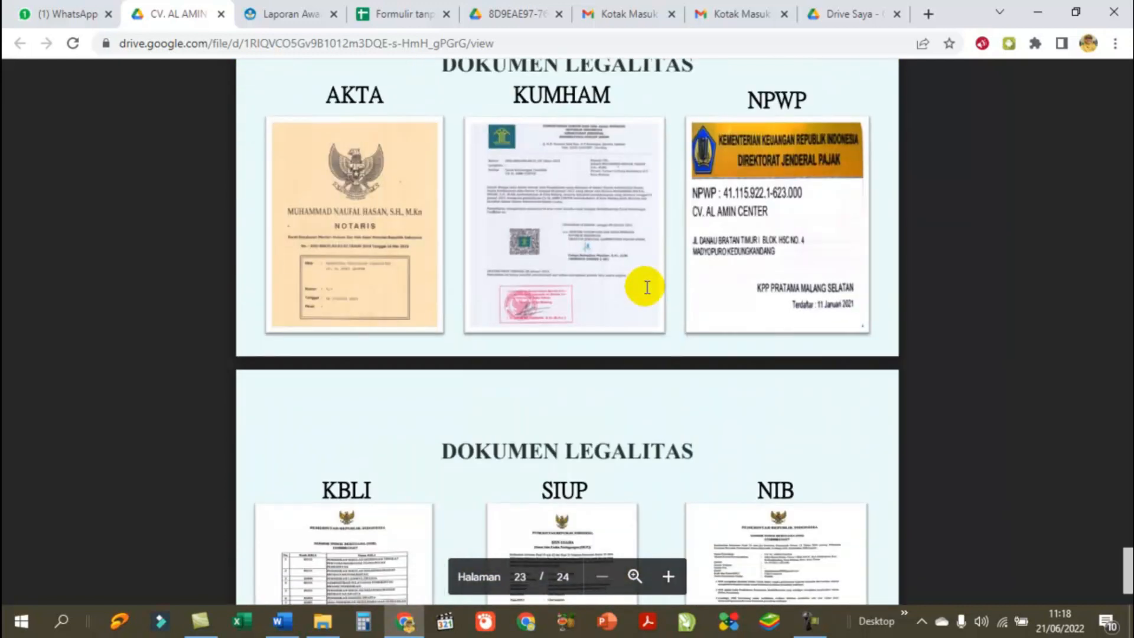
pyautogui.scroll(-3, 647, 288)
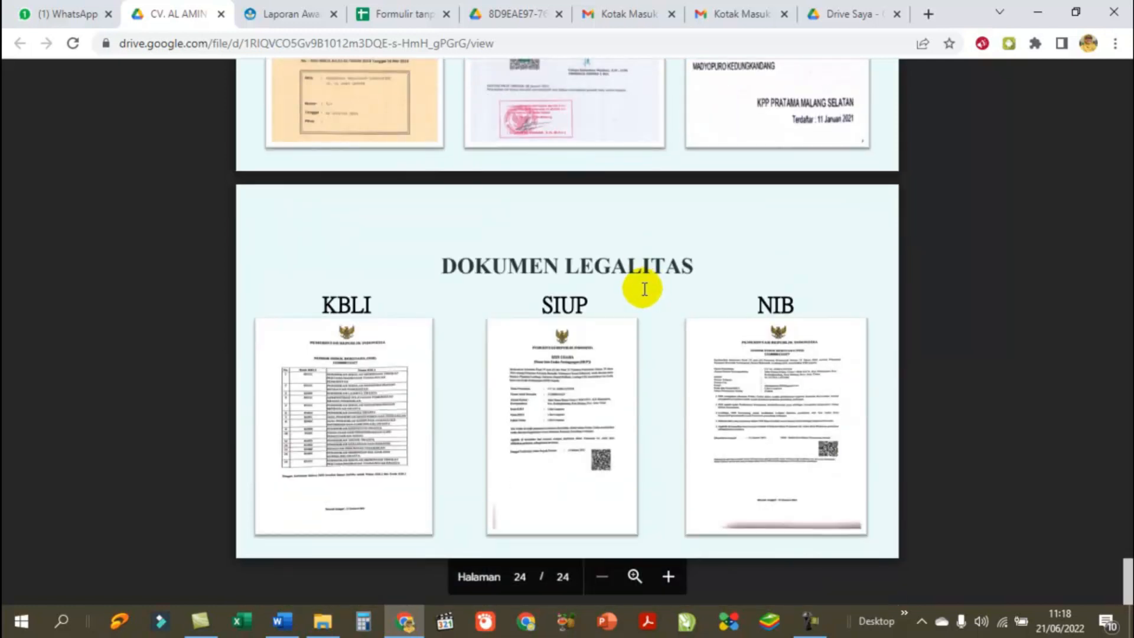
# Step: Scroll back up through the 24-page PDF to page 1
pyautogui.scroll(5, 644, 289)
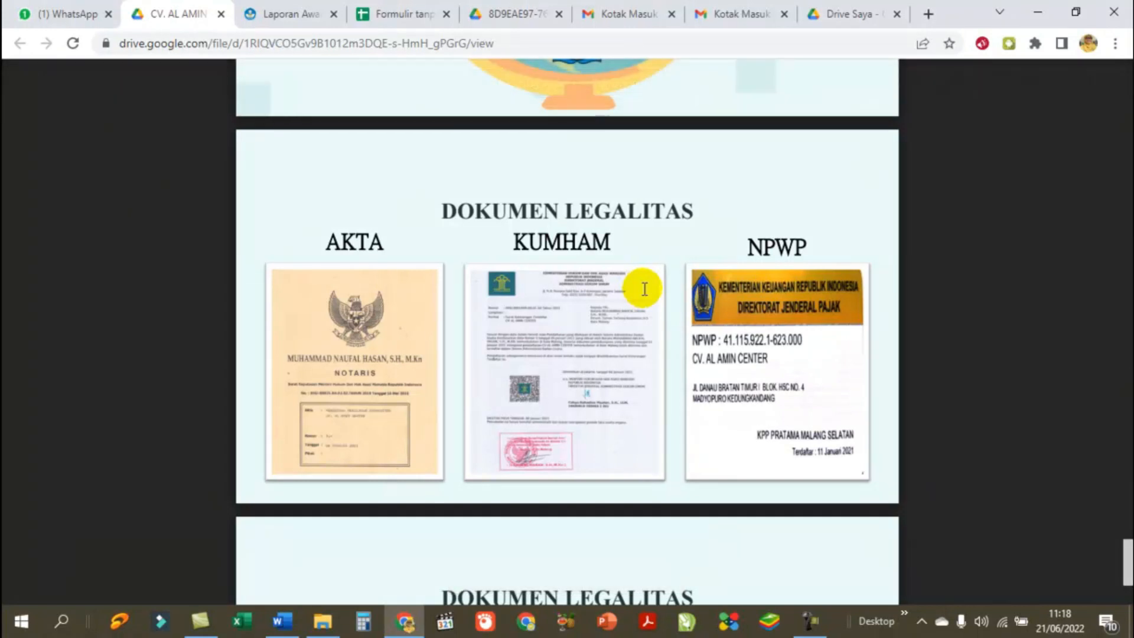
pyautogui.scroll(15, 644, 289)
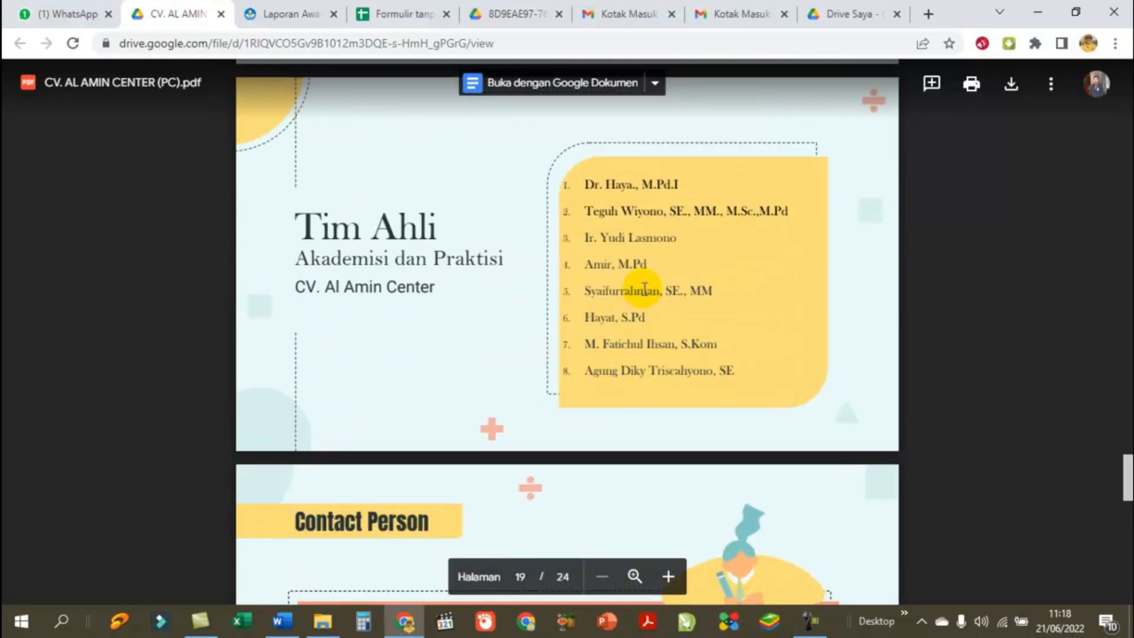
pyautogui.scroll(15, 645, 289)
pyautogui.scroll(15, 645, 293)
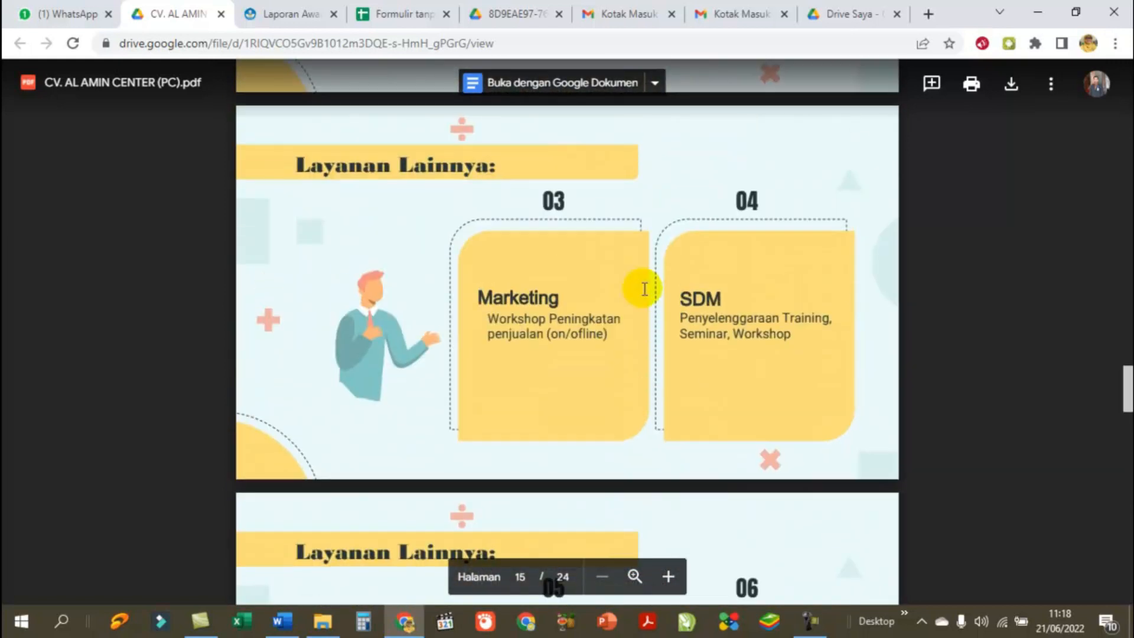
pyautogui.scroll(10, 644, 289)
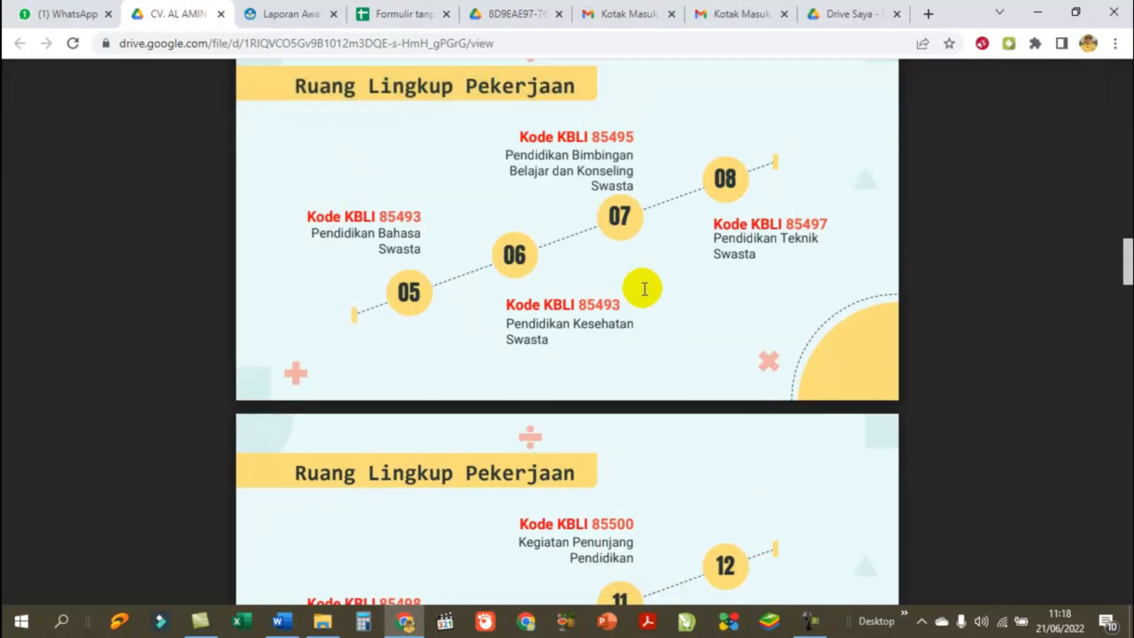
pyautogui.scroll(10, 644, 289)
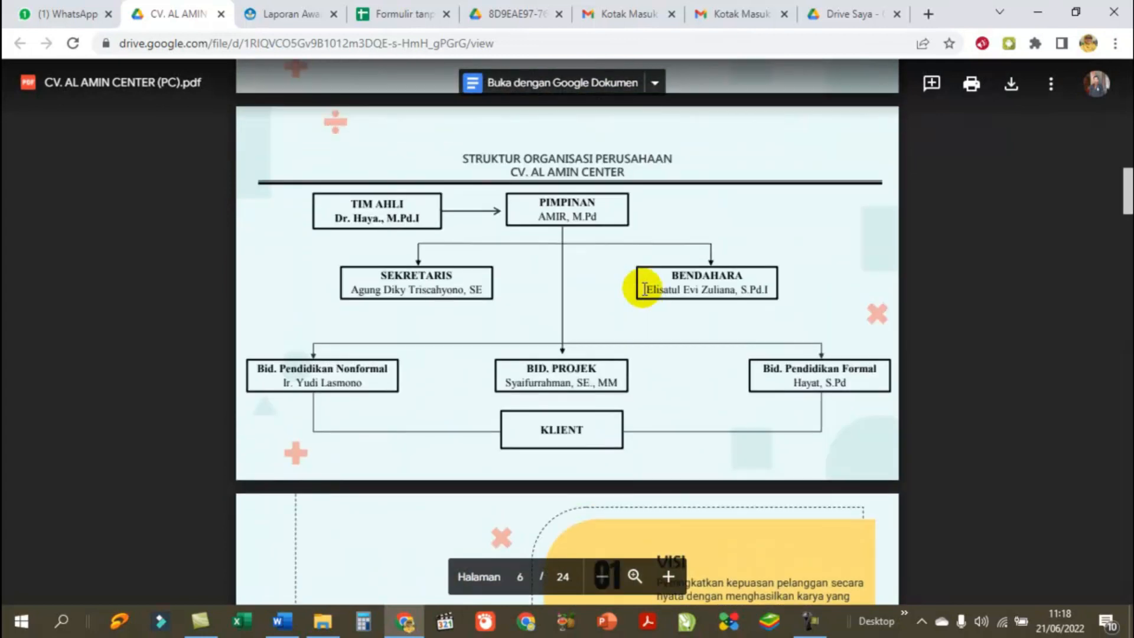
pyautogui.scroll(15, 645, 290)
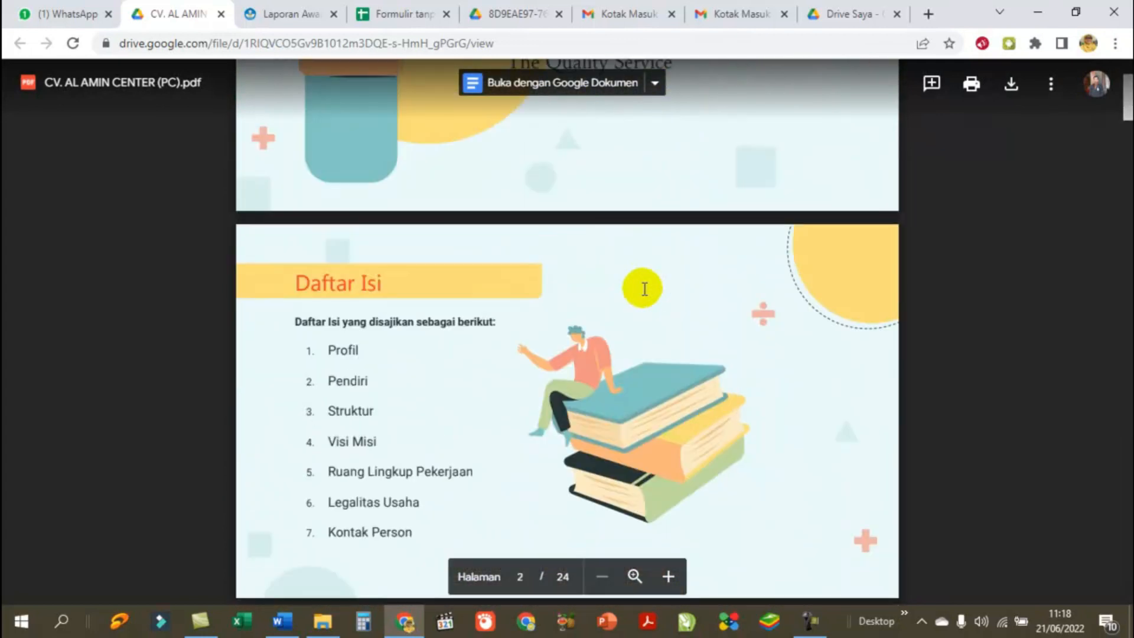
pyautogui.scroll(5, 645, 289)
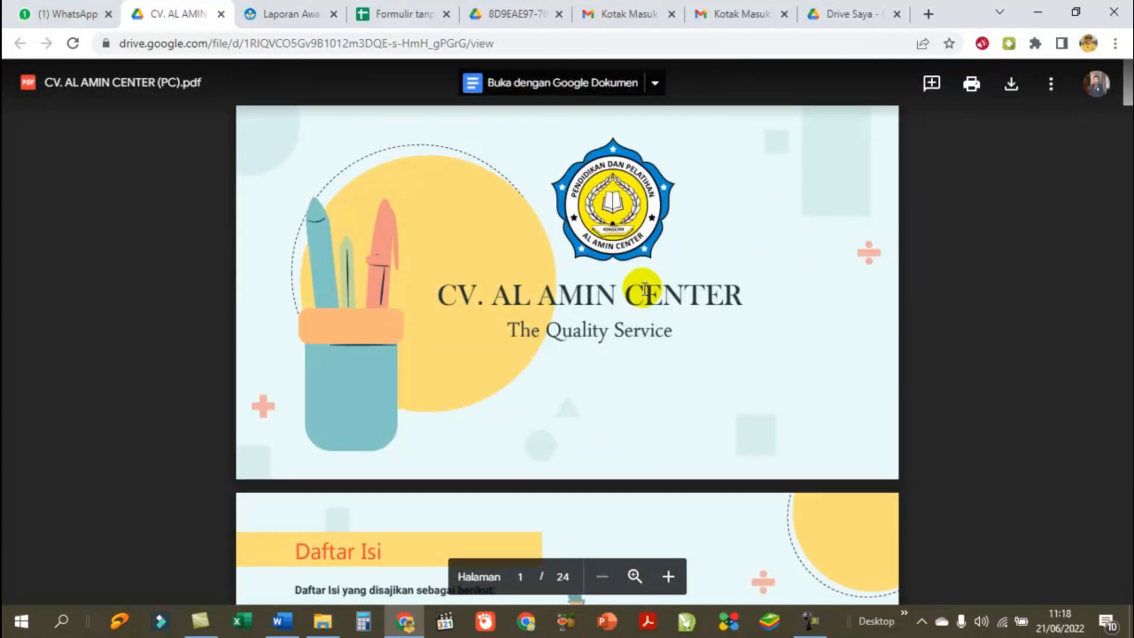